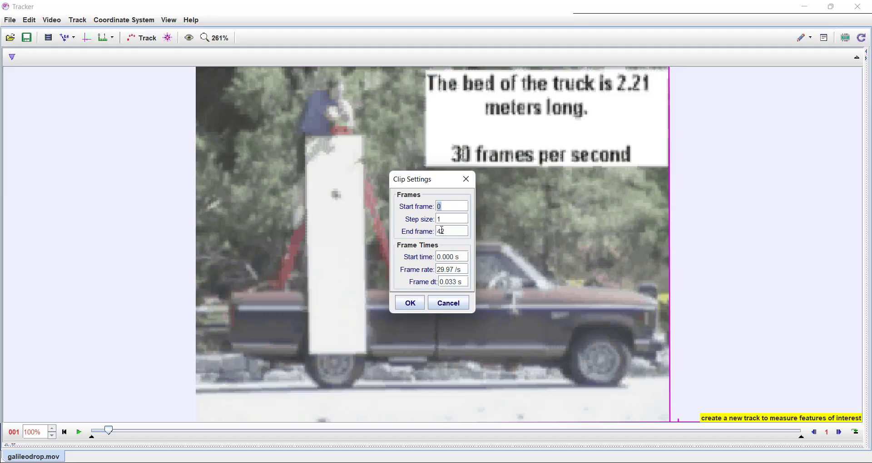
Step: Play the truck video and scan through it to locate the frames where the ball's fall starts and ends
click(463, 270)
click(450, 304)
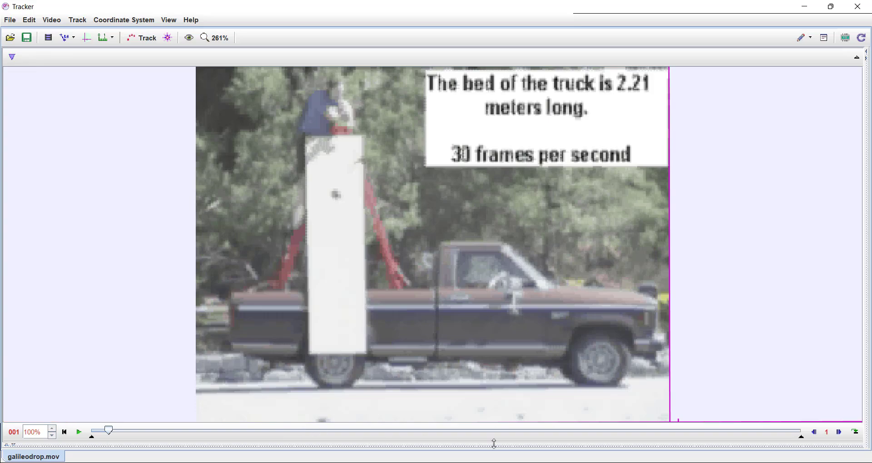
click(77, 433)
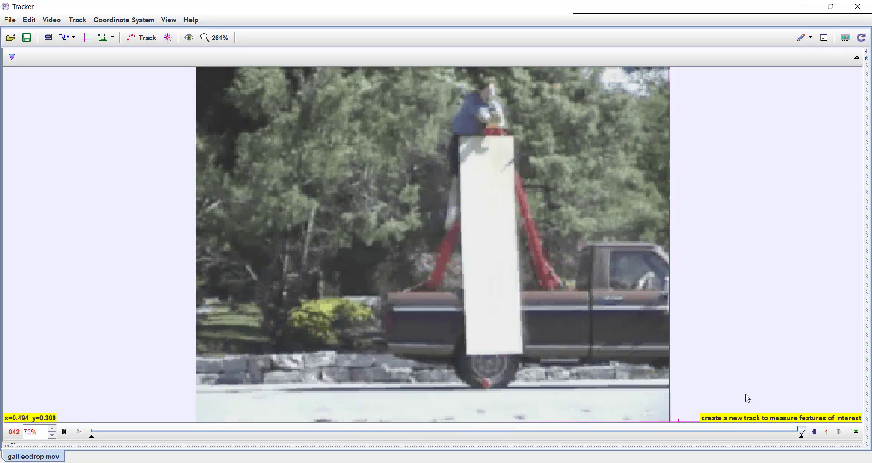
drag(802, 432, 505, 440)
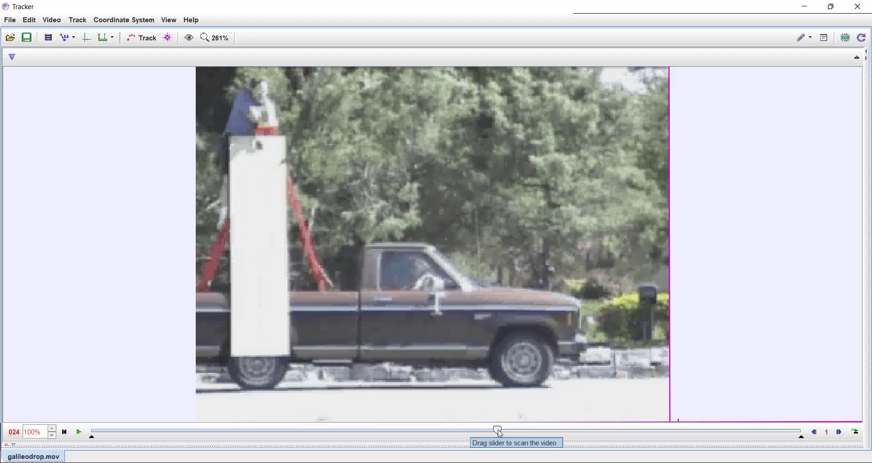
drag(501, 438, 756, 449)
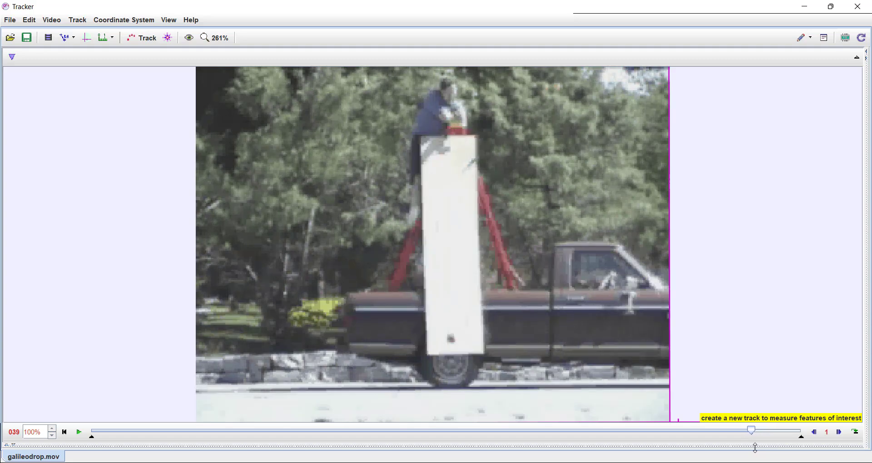
Step: Limit the video clip to start frame 24 and end frame 39, and return to its first frame
click(56, 20)
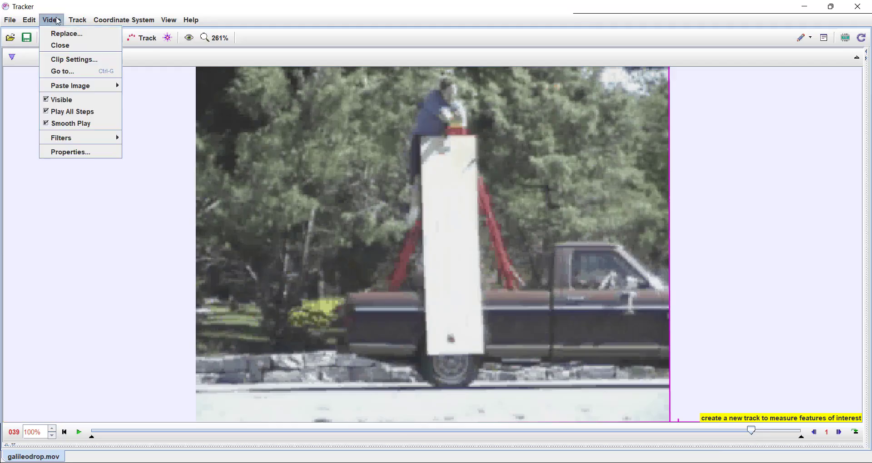
click(68, 59)
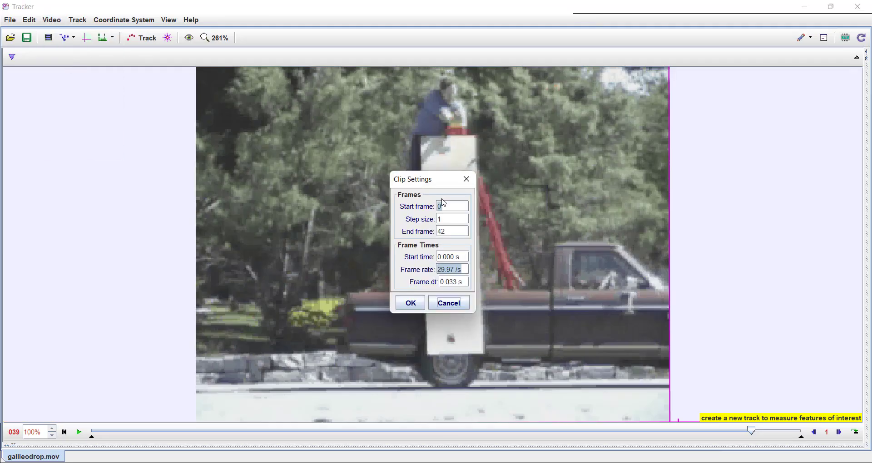
text(24)
click(451, 230)
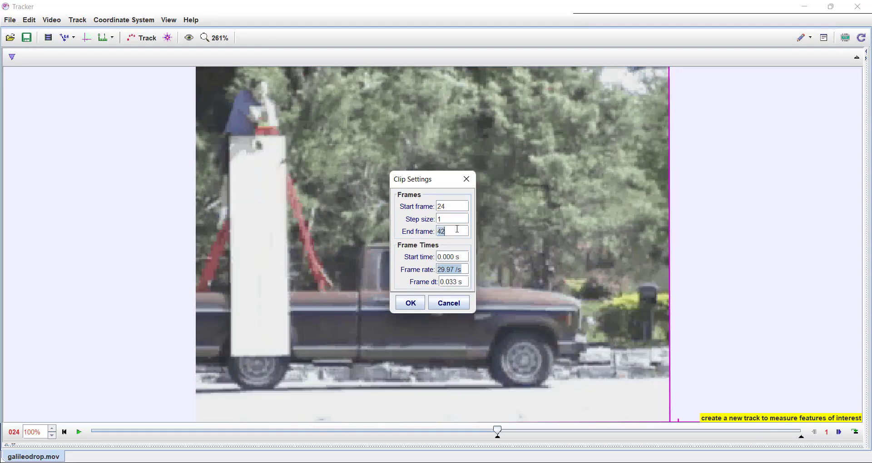
text(39)
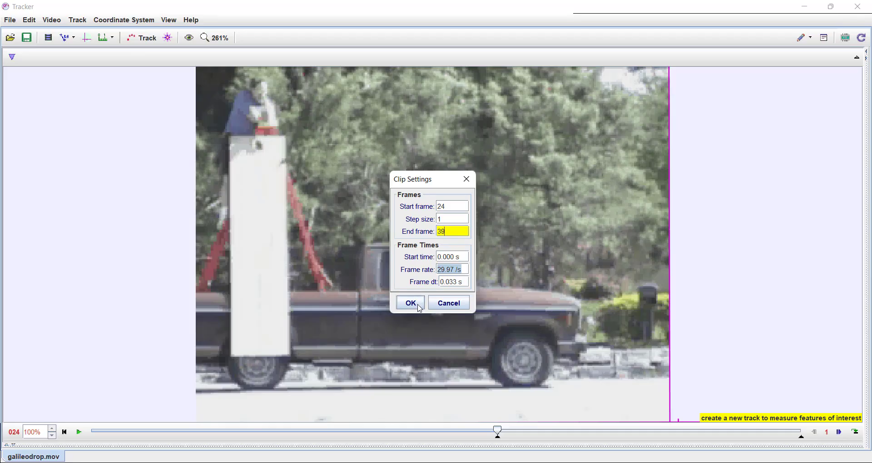
click(420, 307)
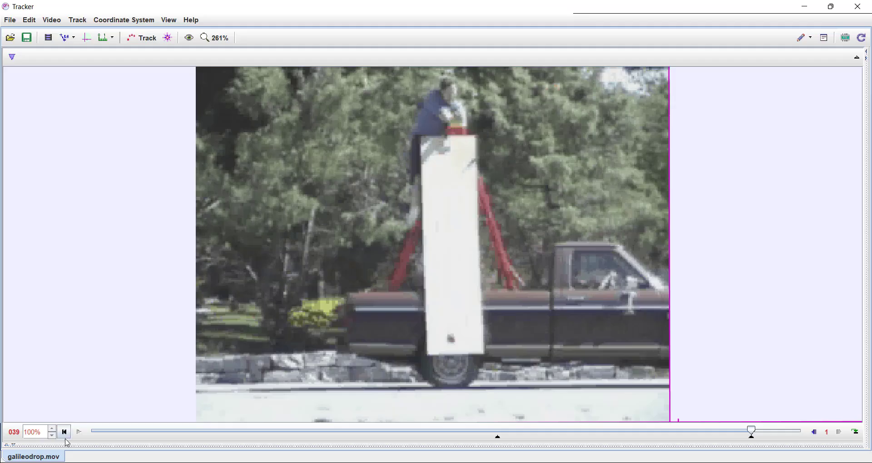
click(65, 434)
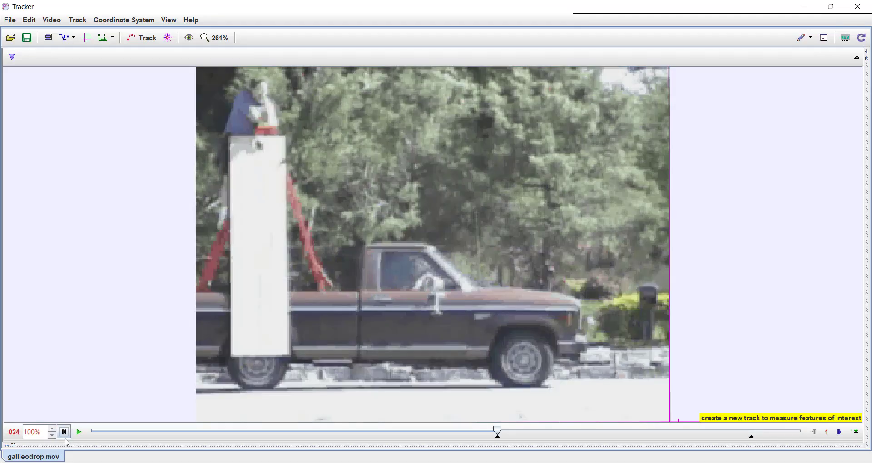
Step: Place the coordinate origin on the ball in frame 24, set the axes angle to 0° from horizontal, and hide the axes
click(86, 38)
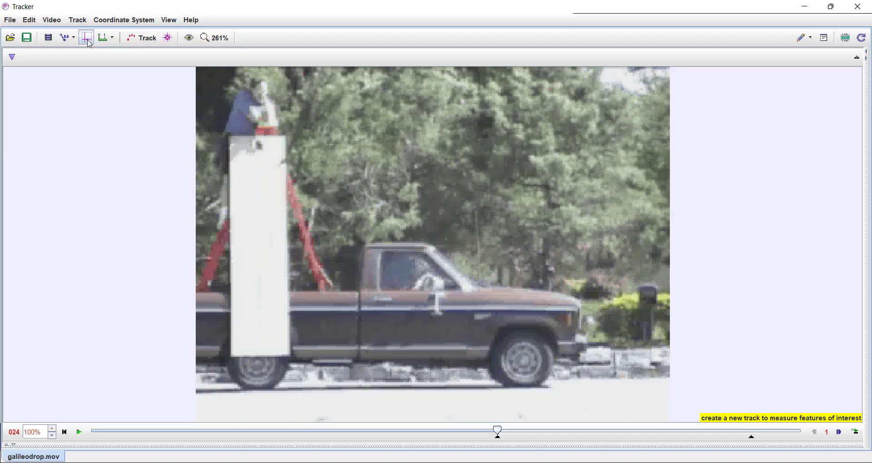
click(89, 41)
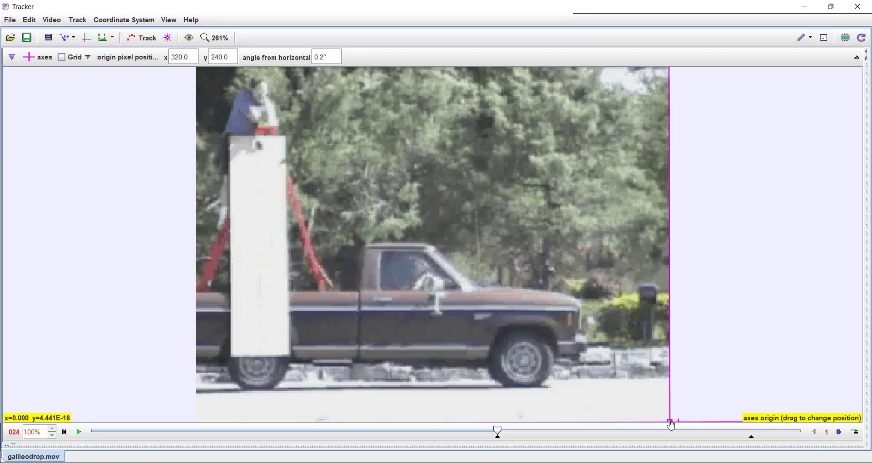
drag(672, 422, 259, 151)
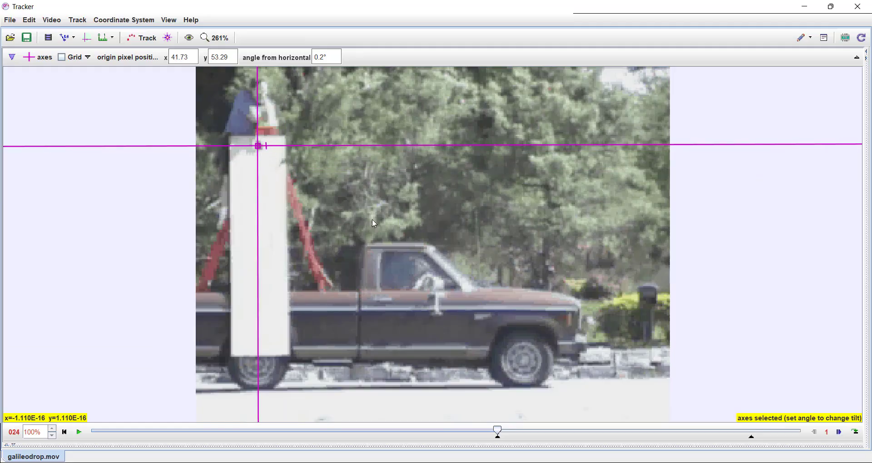
drag(315, 58, 340, 61)
text(0)
key(Return)
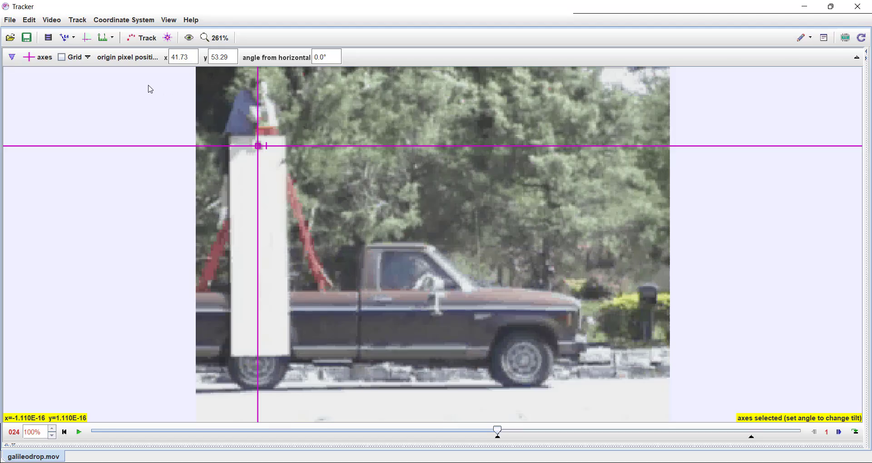
click(88, 39)
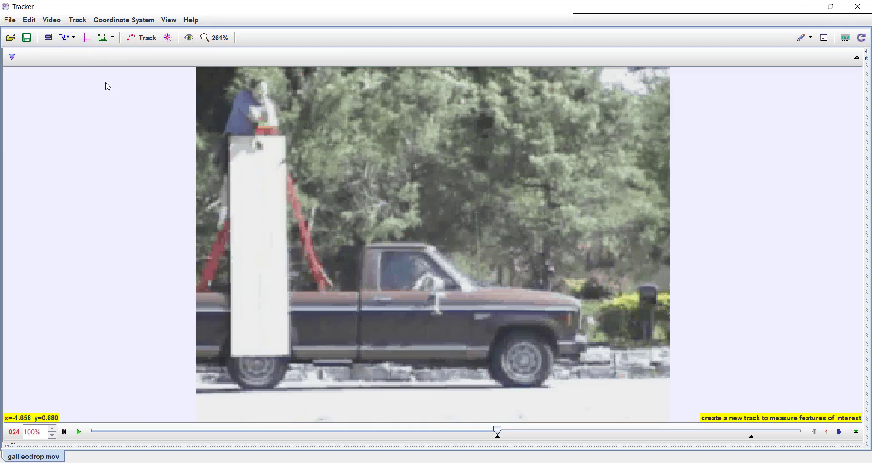
Step: Create a new Point Mass track for the ball
click(146, 40)
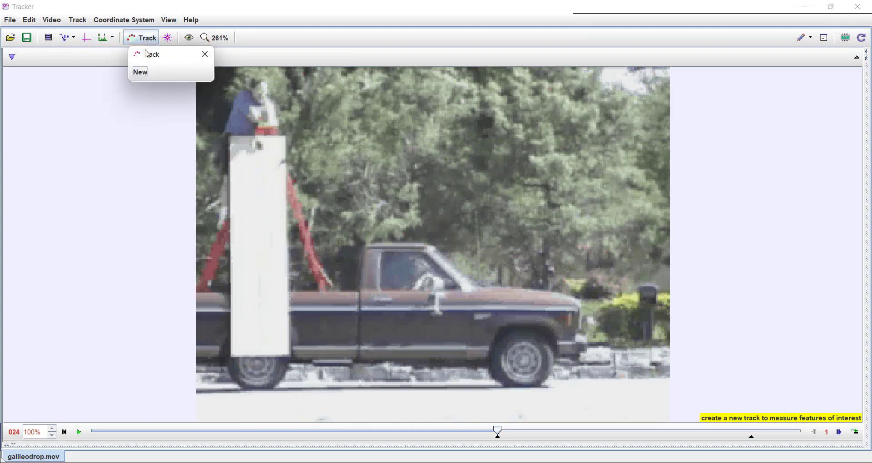
click(142, 76)
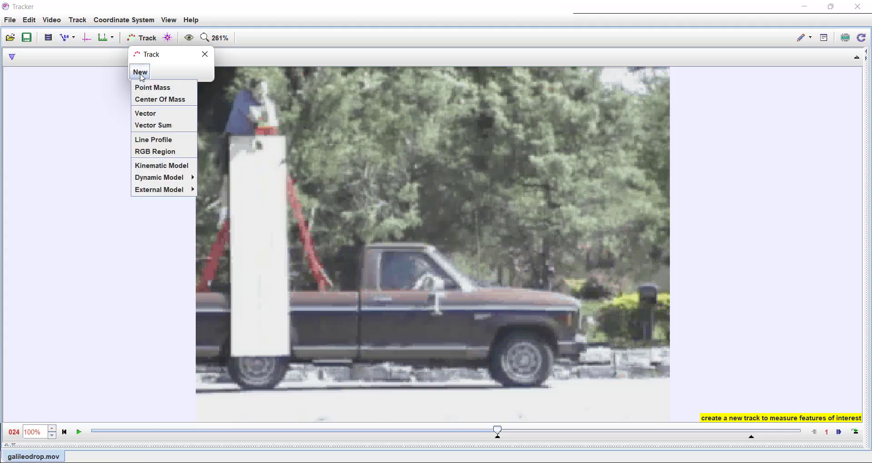
click(145, 87)
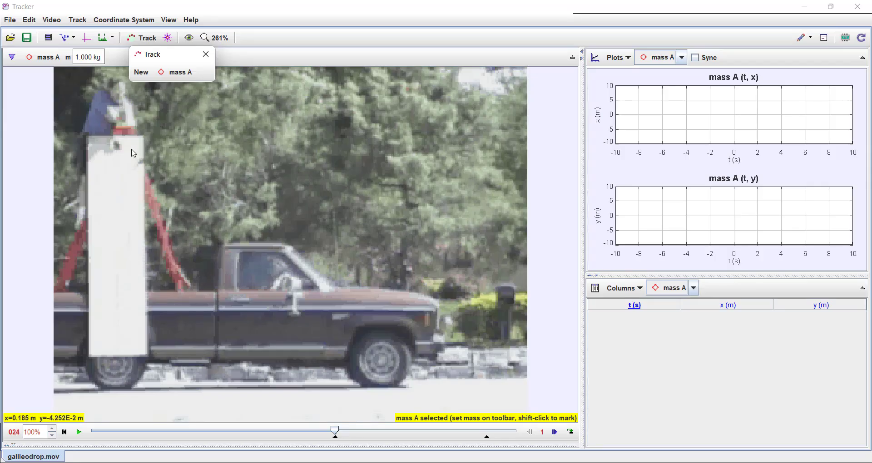
Step: Mark the falling ball's position for mass A in every frame from 24 to 39
key(shift)
key(shift)
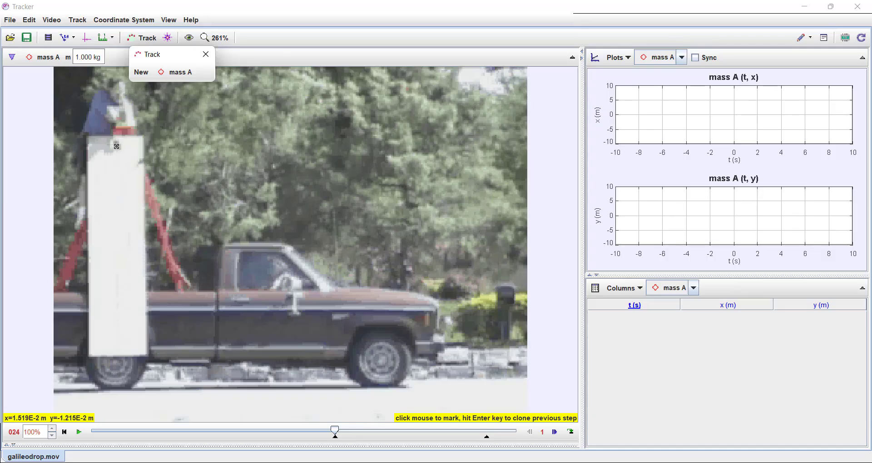
click(116, 146)
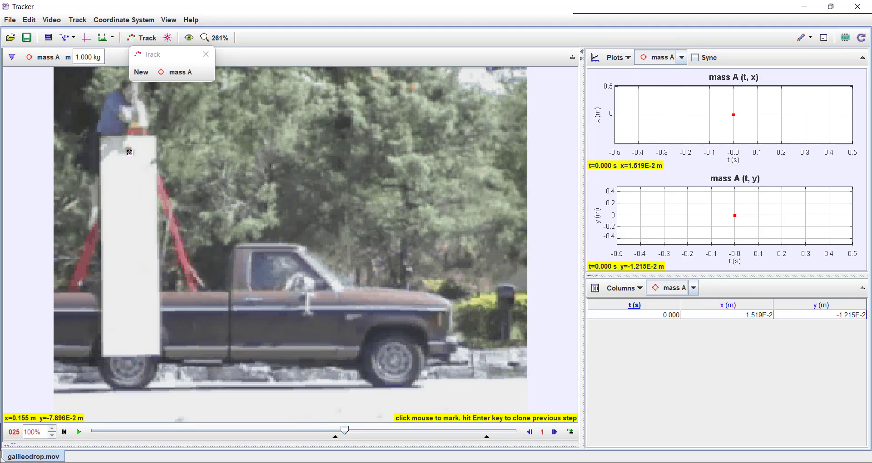
click(130, 153)
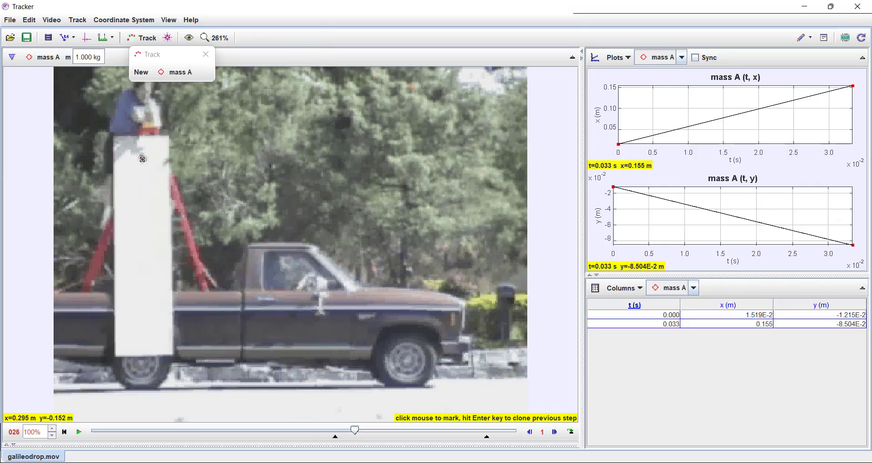
click(144, 165)
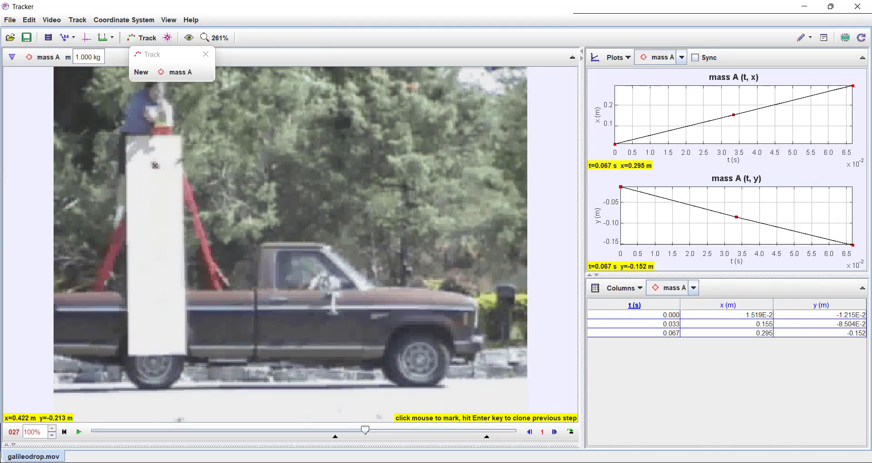
click(155, 166)
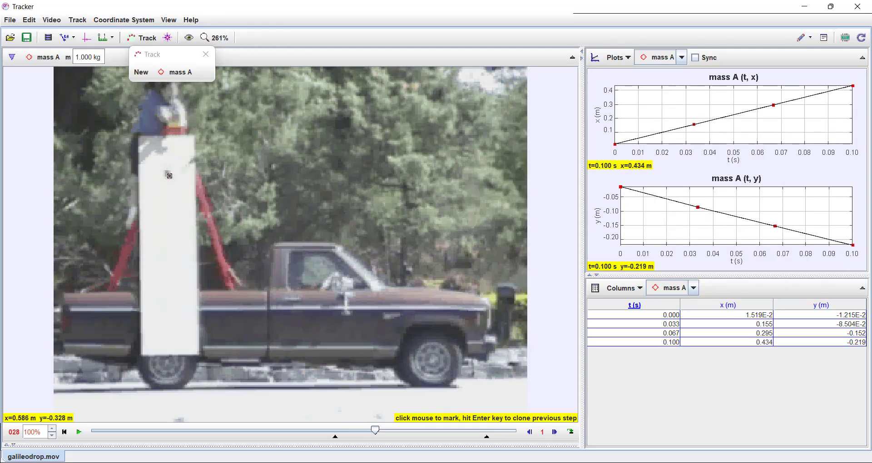
click(169, 176)
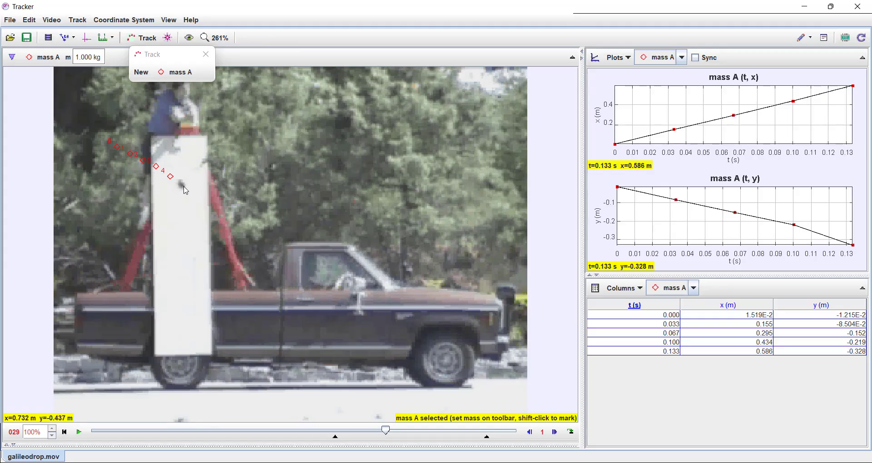
key(shift)
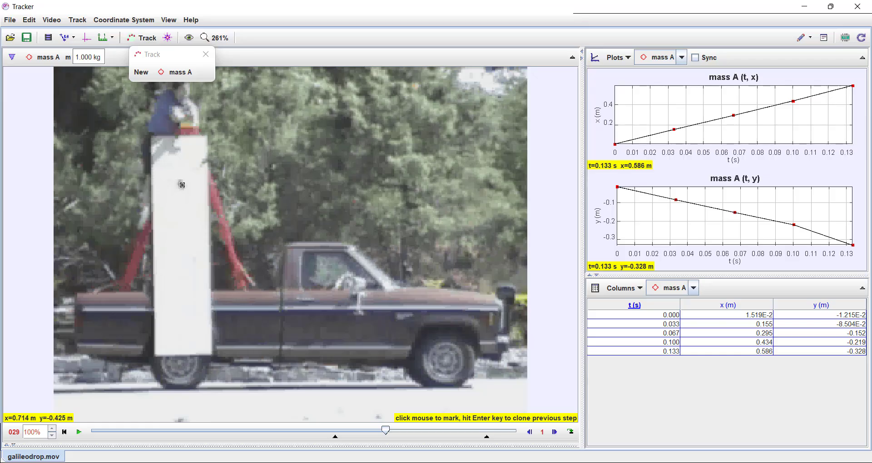
shift+click(182, 185)
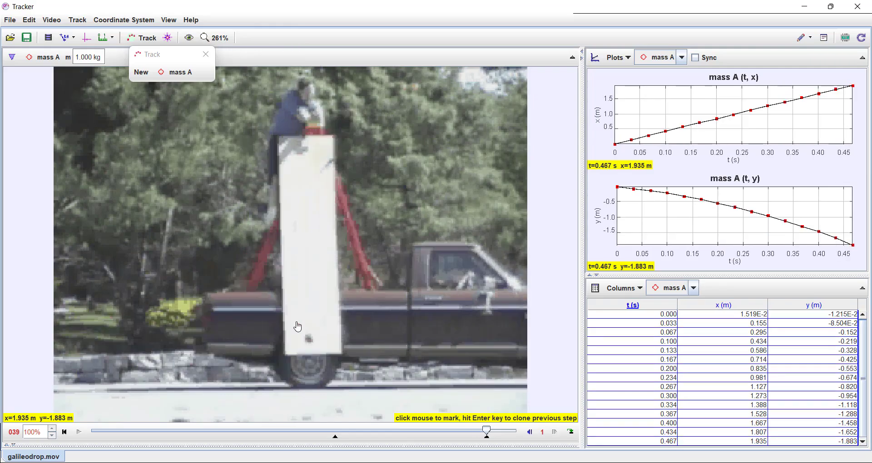
click(309, 339)
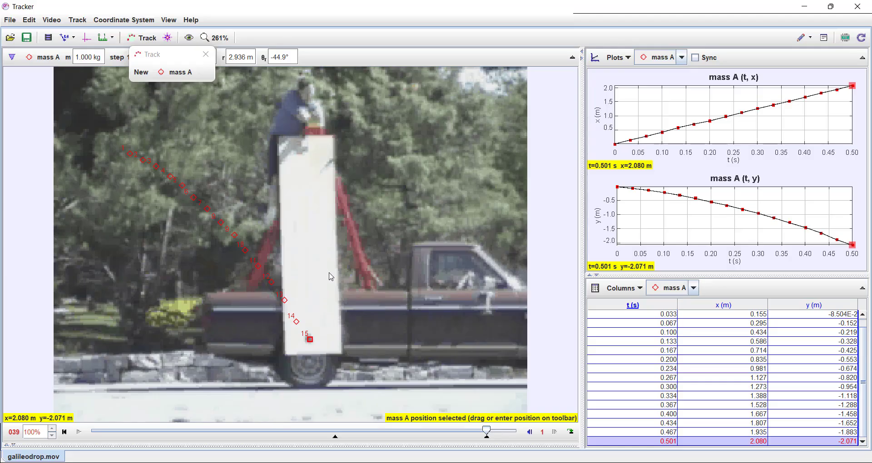
Step: Re-mark the frame 39 position of mass A well above the ball on the white board, and delete that stray point
key(shift)
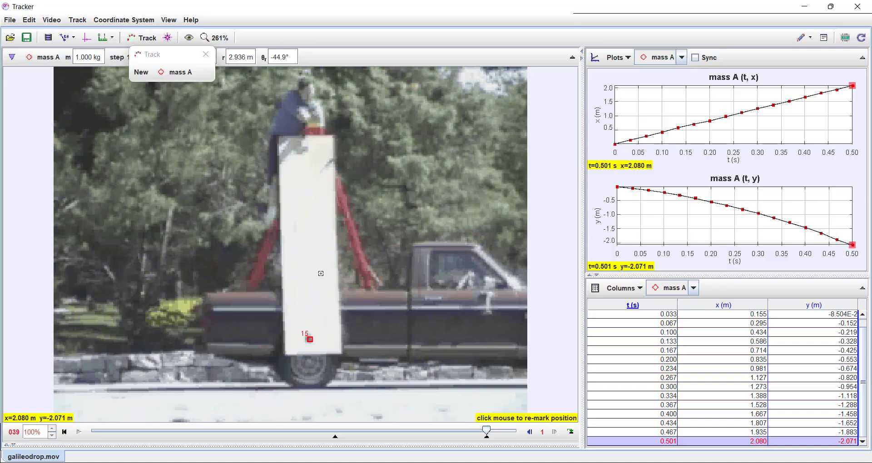
shift+click(321, 273)
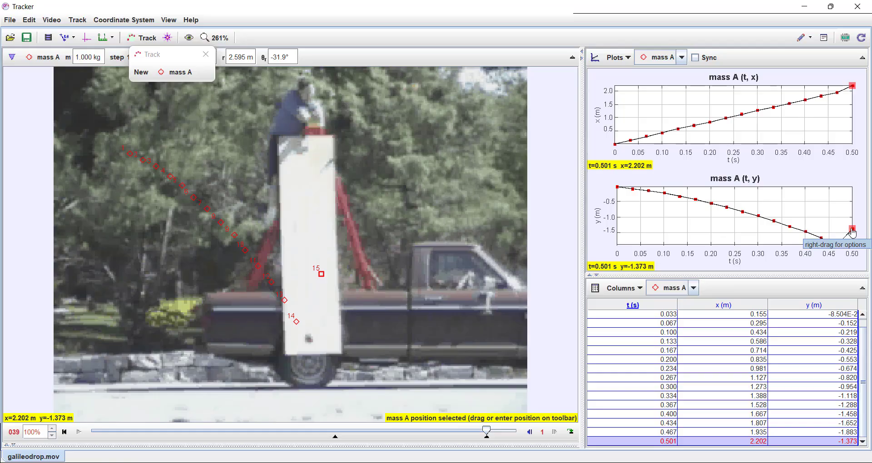
key(Delete)
mouse_move(853, 254)
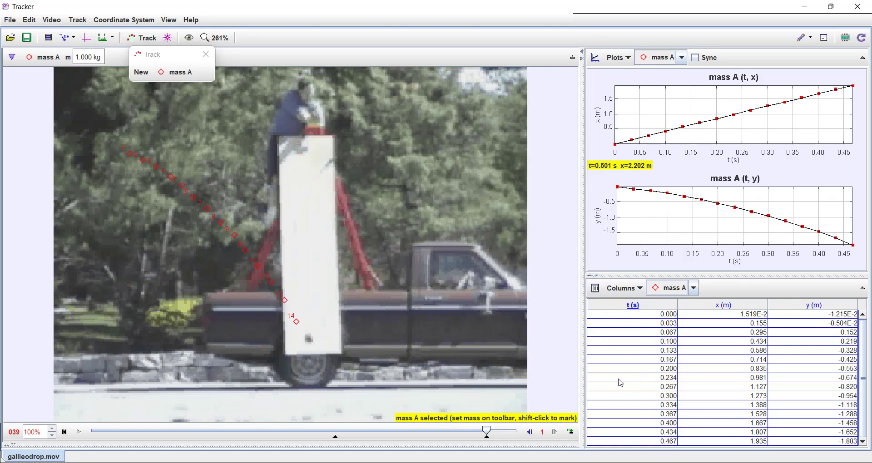
Step: Add the velocity component columns vx and vy to the mass A data table
click(640, 289)
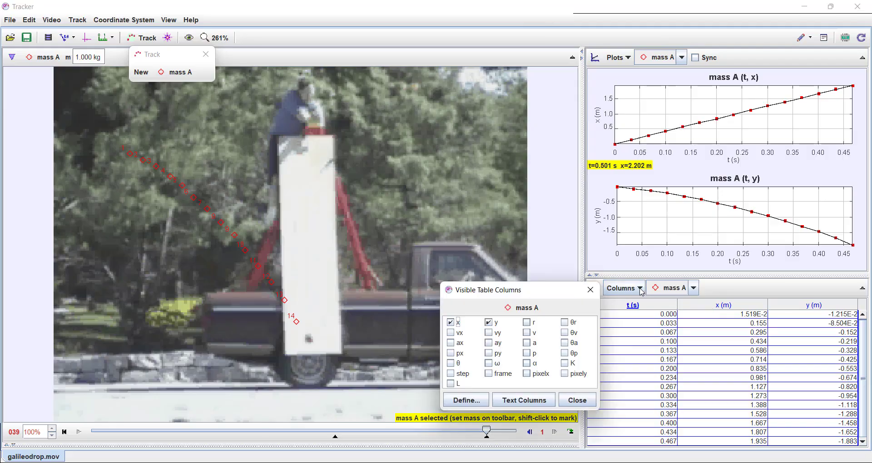
click(452, 334)
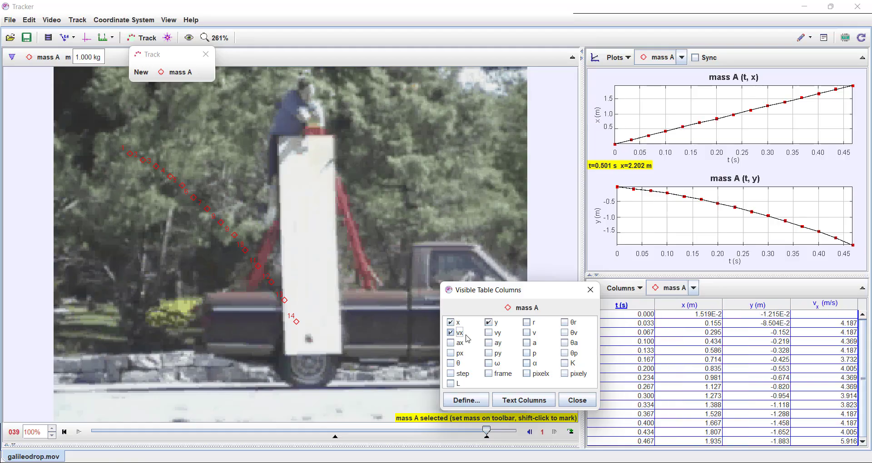
click(490, 334)
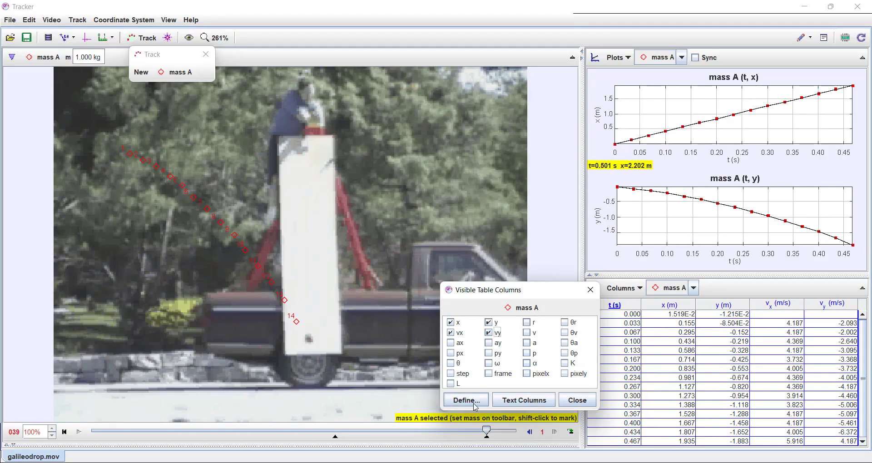
click(578, 400)
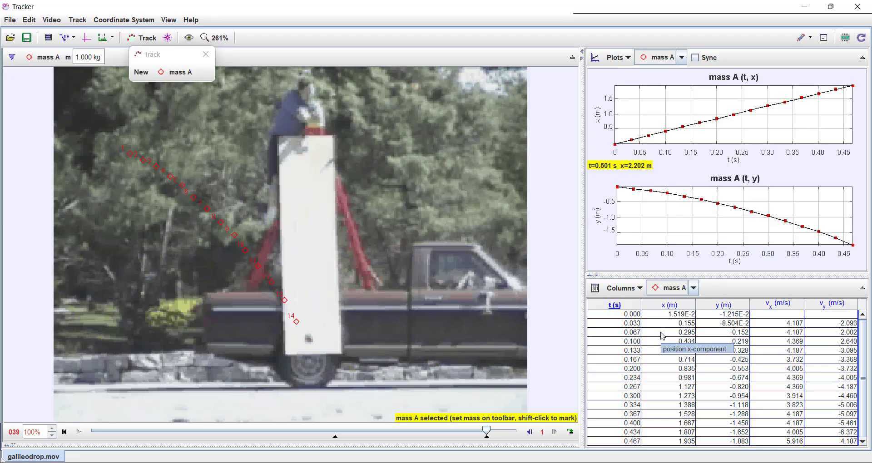
Step: Copy all rows and columns of the mass A data table at full precision
click(610, 325)
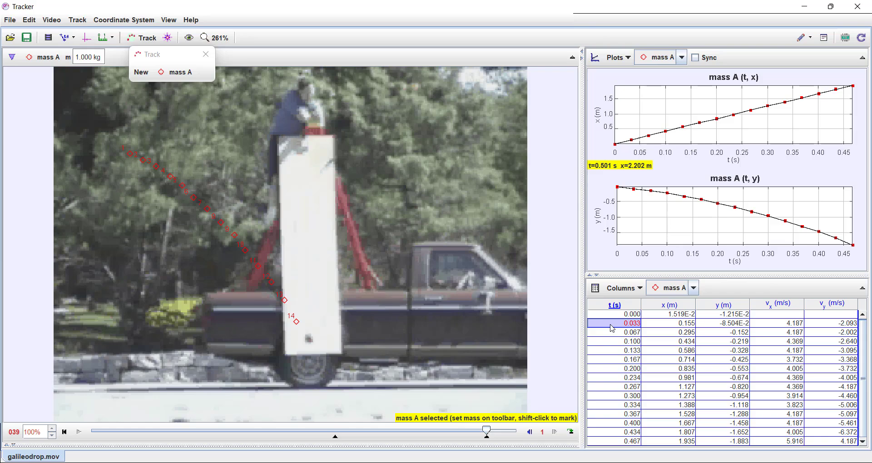
key(ctrl+a)
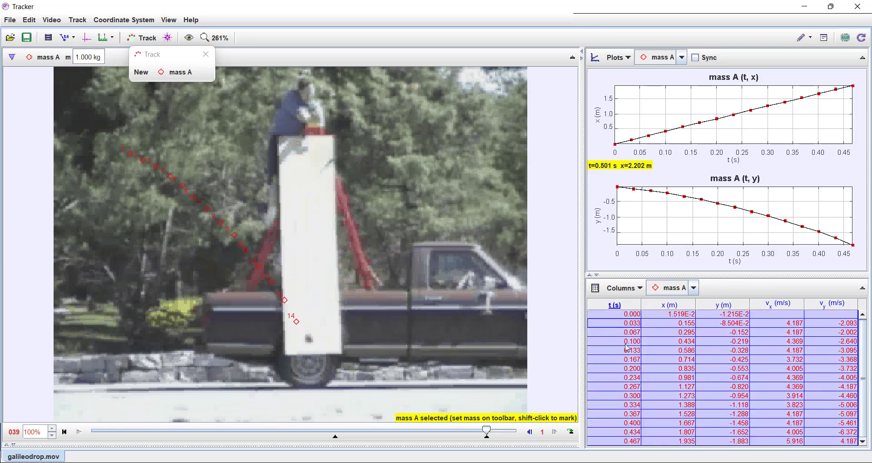
right_click(606, 357)
mouse_move(629, 381)
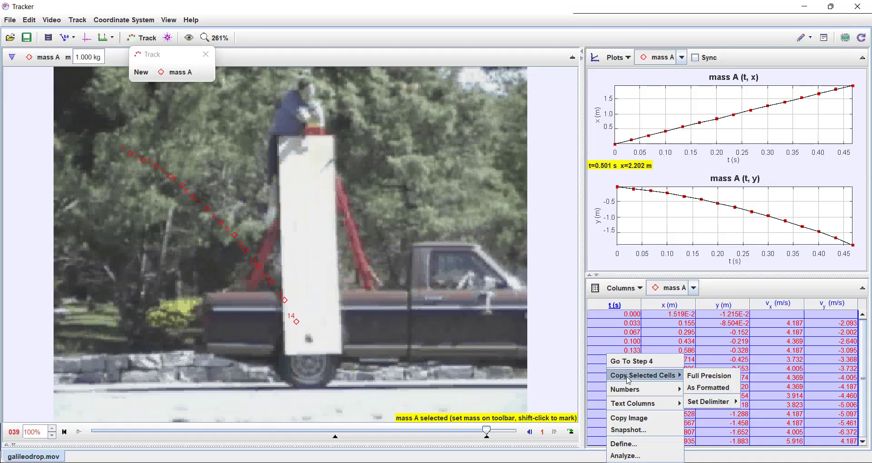
click(717, 381)
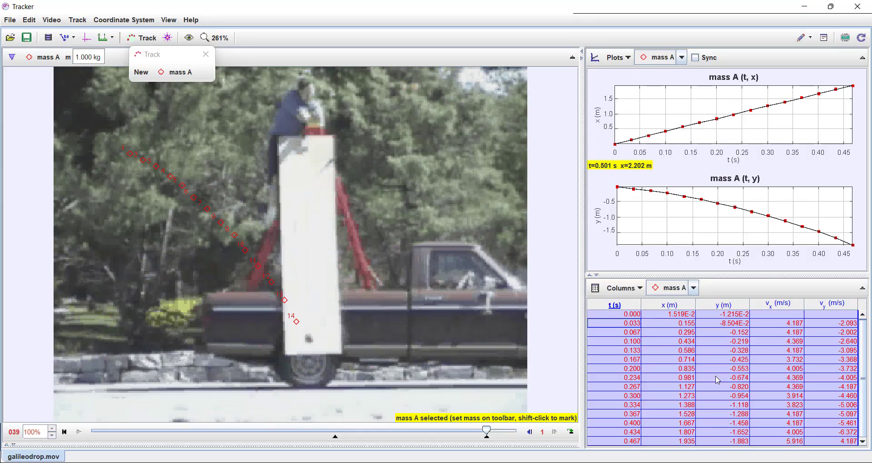
Step: Switch to Excel, paste the data at cell A5 of Part1-ball-raw data, and fit columns E and C to their contents
key(alt+Tab)
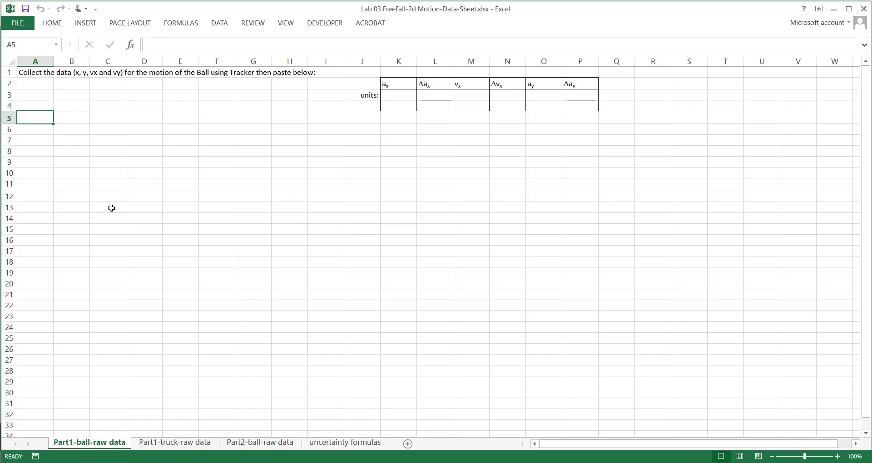
key(ctrl+v)
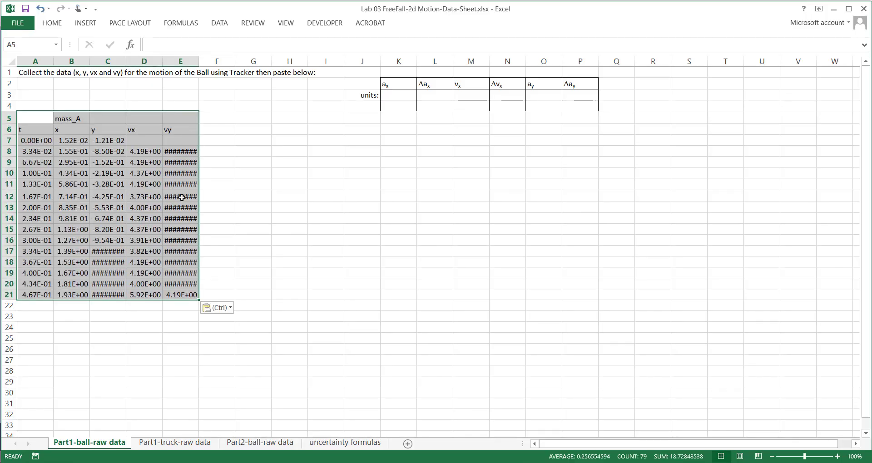
double_click(199, 62)
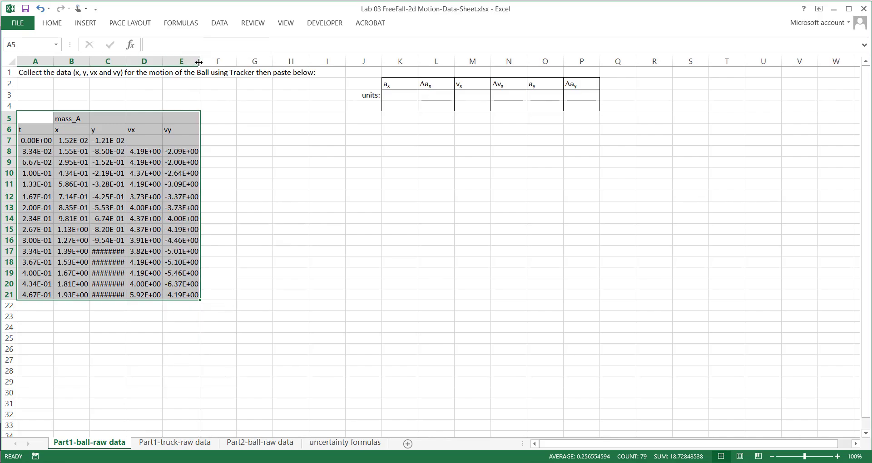
click(113, 62)
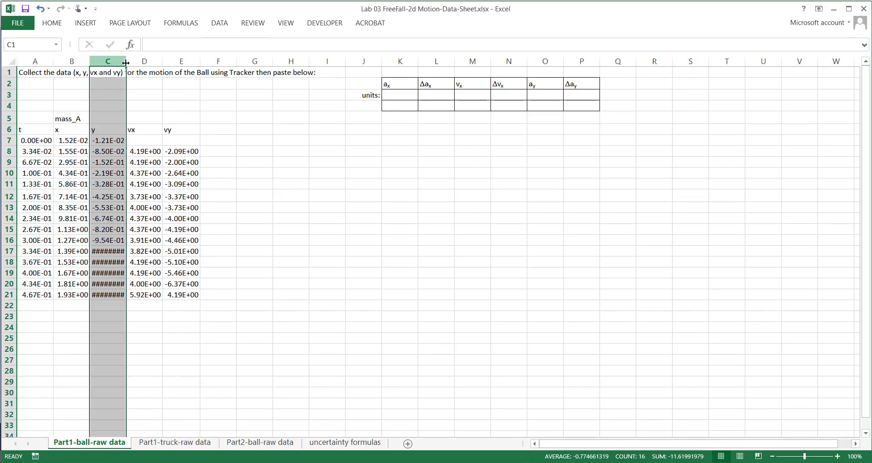
double_click(126, 62)
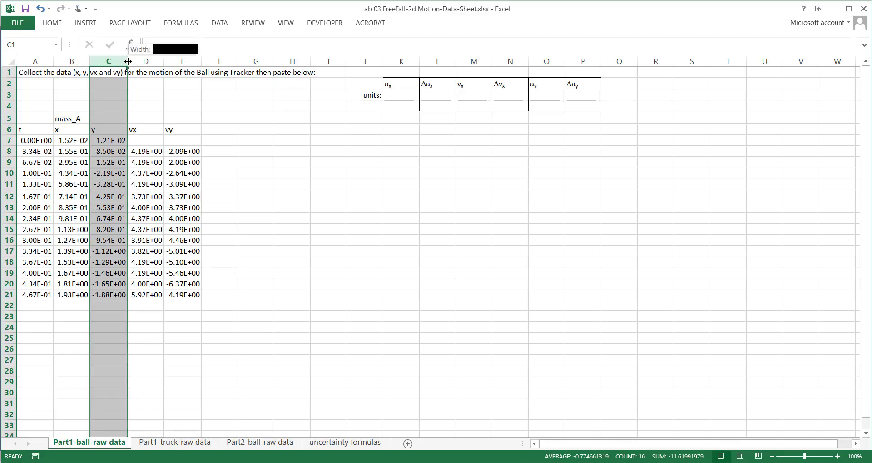
click(150, 334)
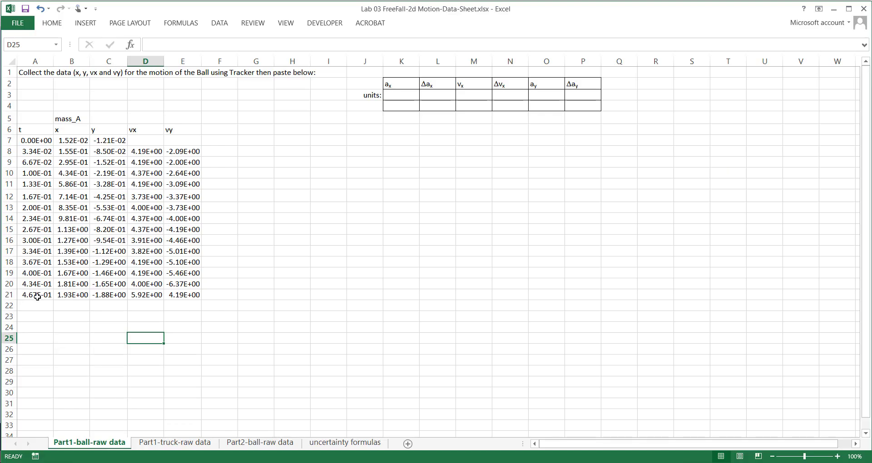
Step: Delete the vx and vy values in the last data row, cells D21:E21
click(179, 360)
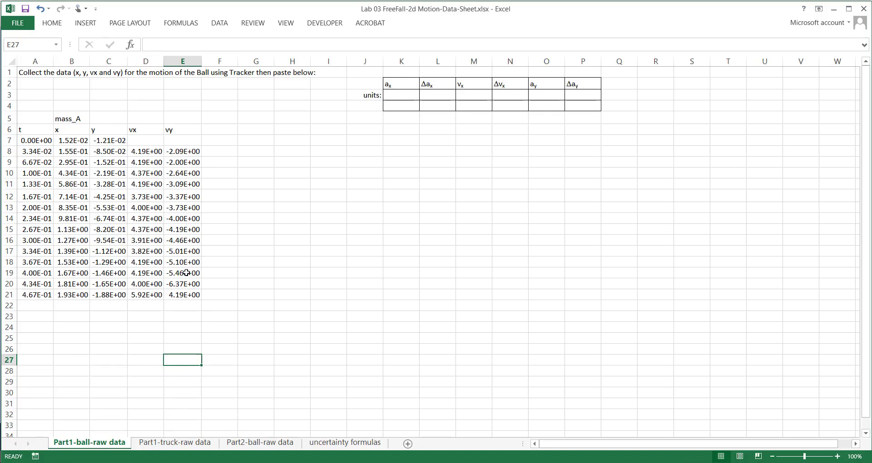
click(176, 295)
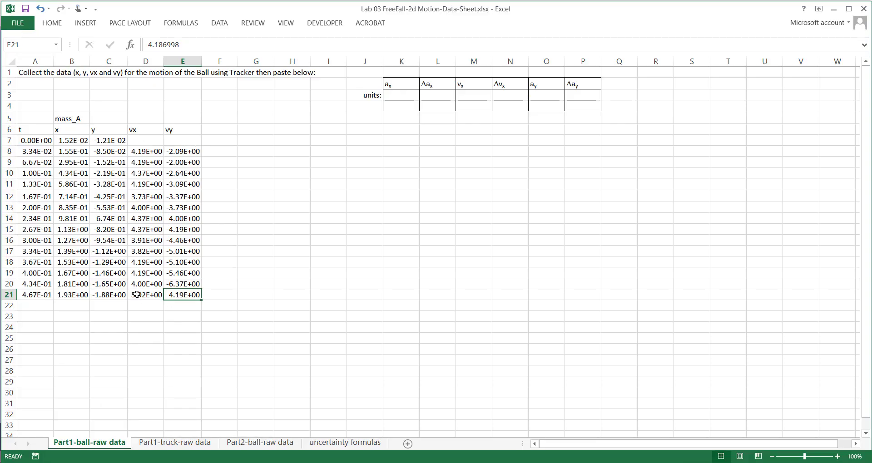
drag(135, 294, 182, 297)
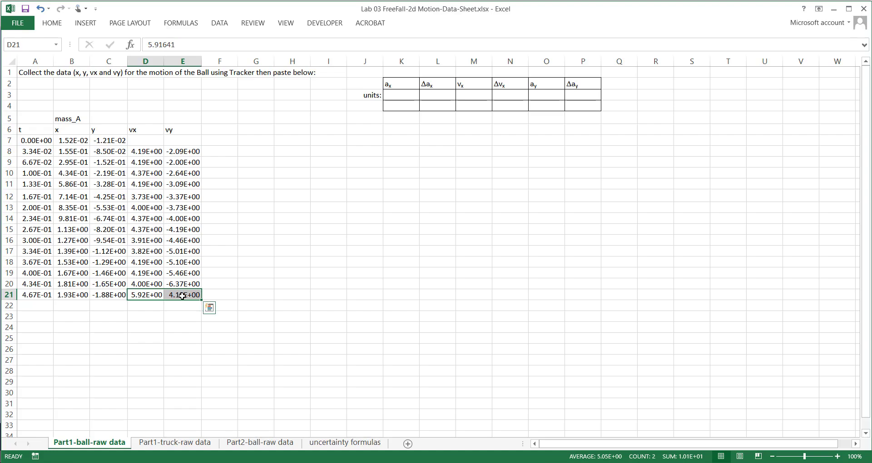
key(Delete)
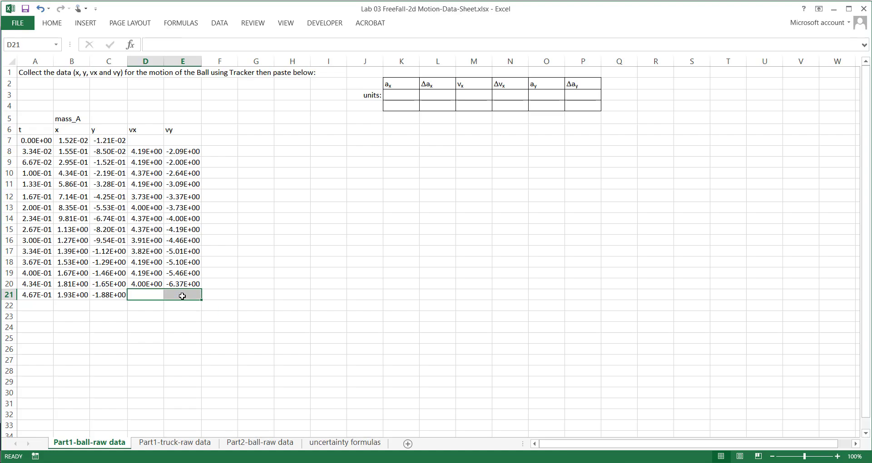
click(115, 333)
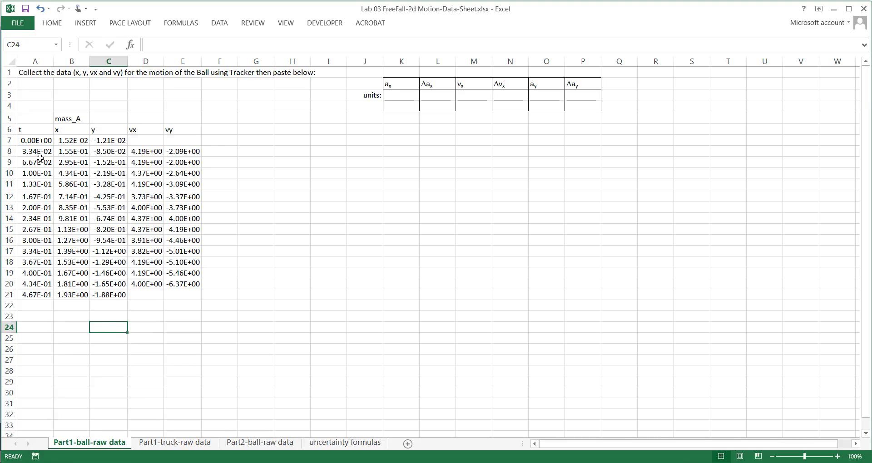
Step: Insert a markers-only scatter chart of vy against t using A8:A20 and E8:E20
drag(37, 152, 55, 285)
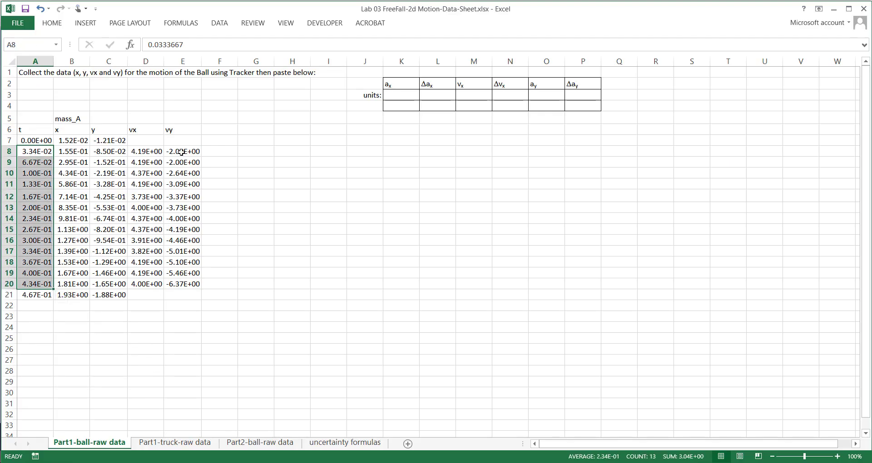
drag(182, 152, 182, 284)
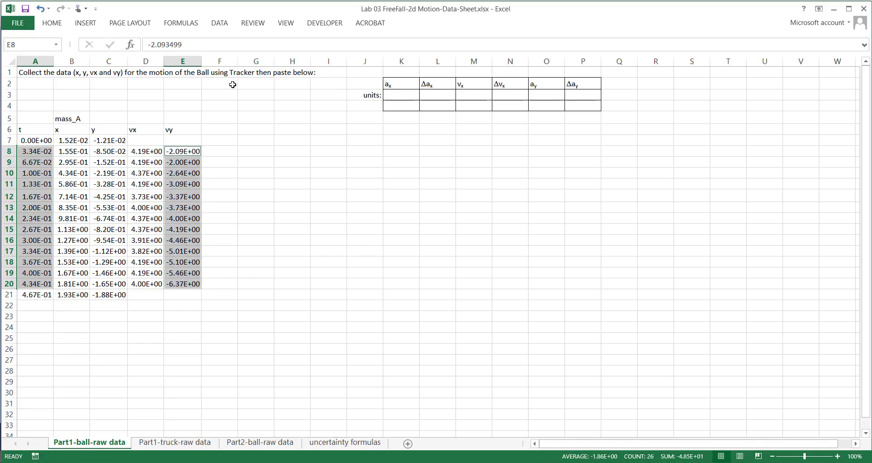
click(80, 25)
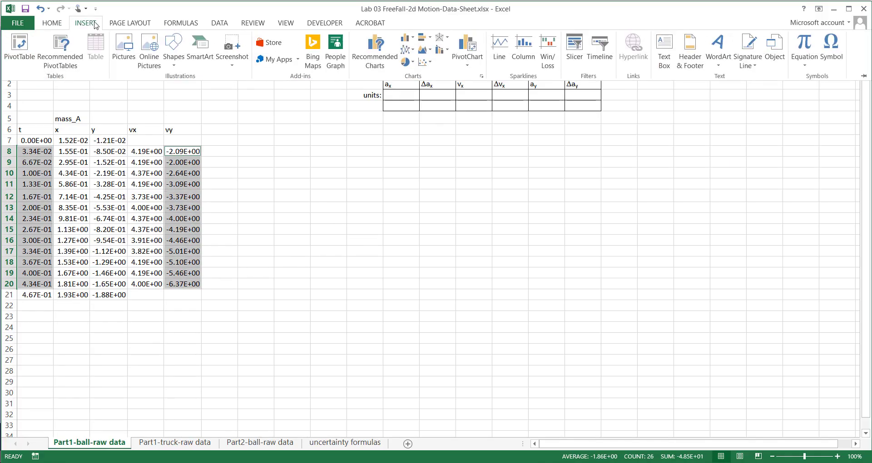
click(432, 63)
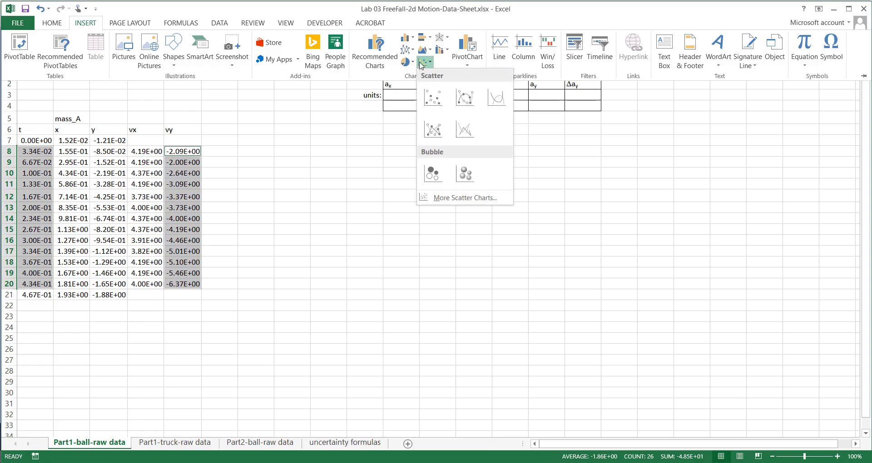
click(433, 96)
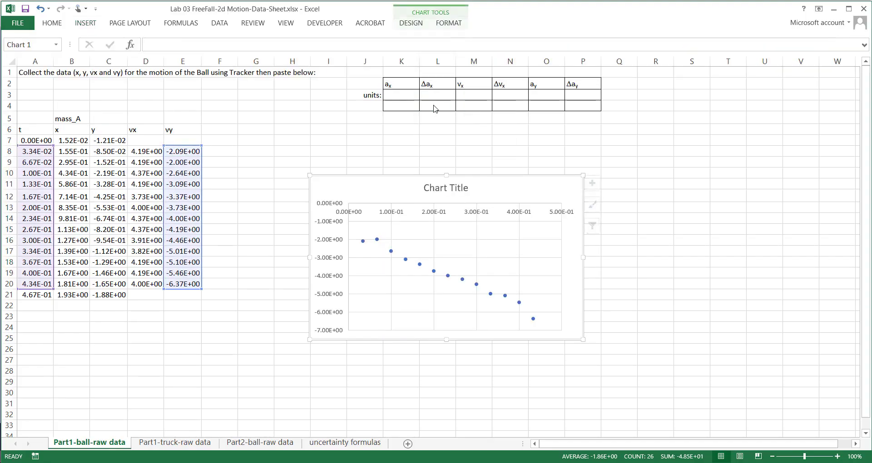
Step: Remove the title from the scatter chart
click(434, 105)
click(488, 192)
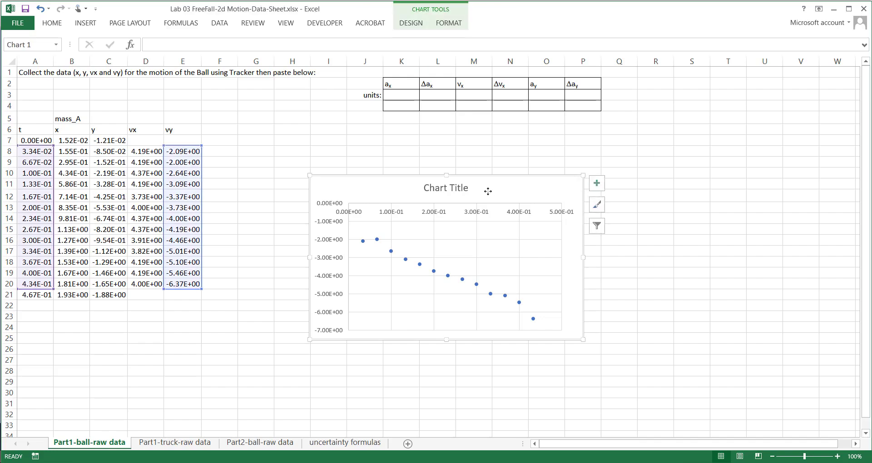
click(452, 192)
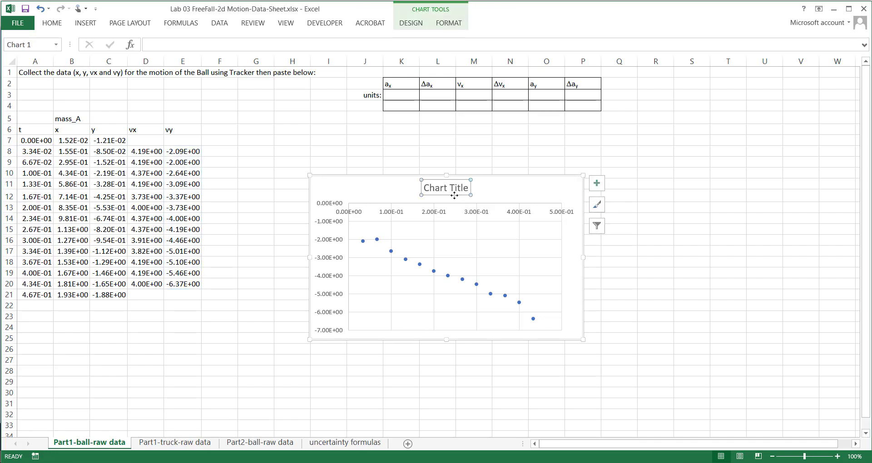
key(Delete)
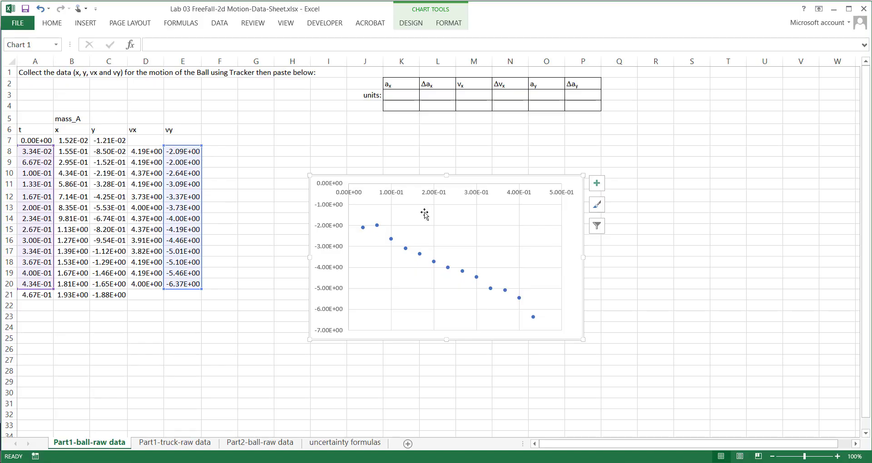
Step: Format the chart's vertical axis labels as Number with 1 decimal place
click(329, 209)
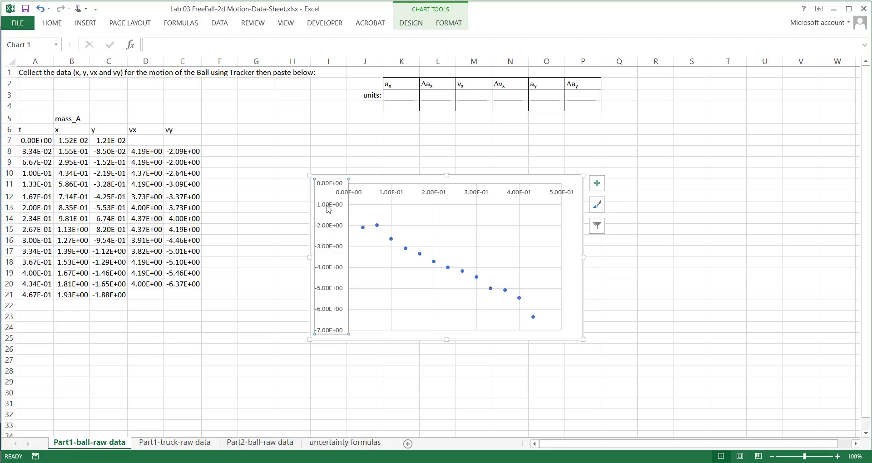
right_click(328, 209)
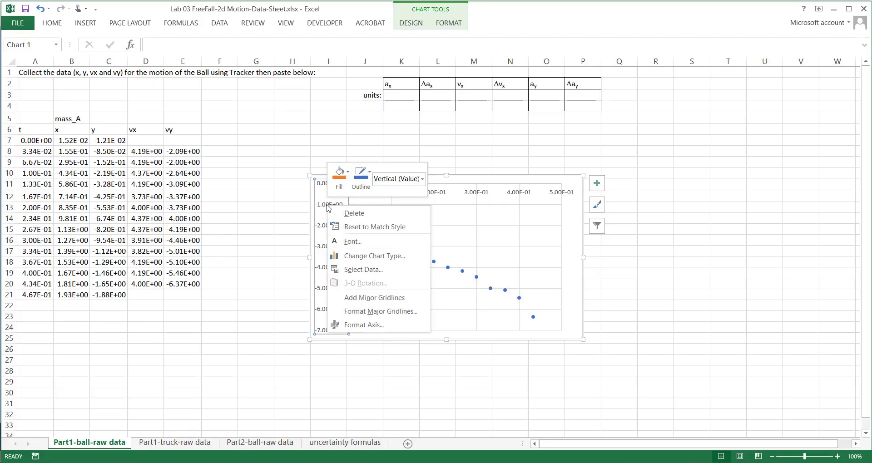
click(354, 326)
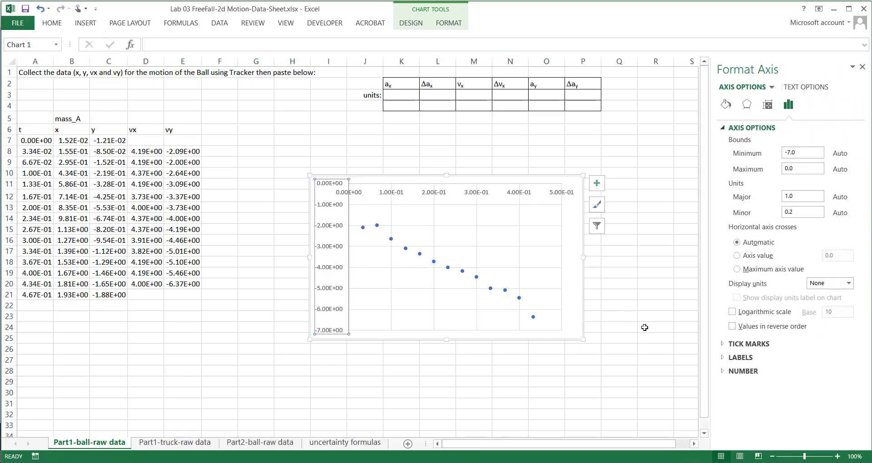
click(735, 375)
click(841, 396)
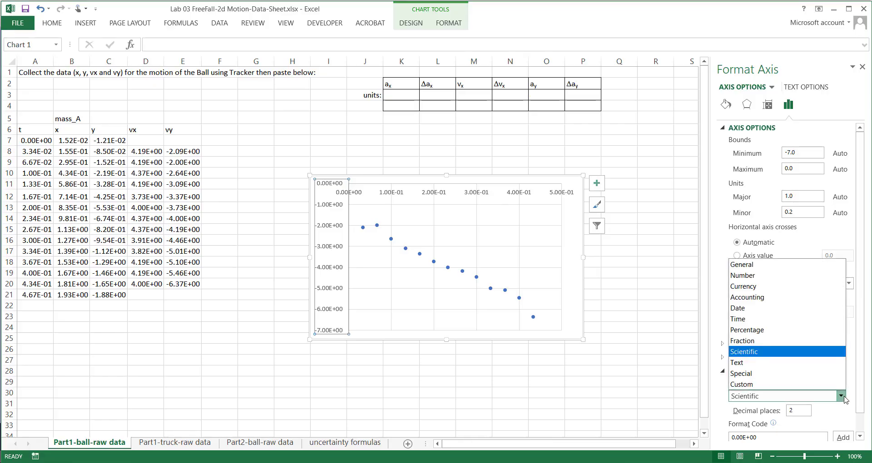
click(783, 273)
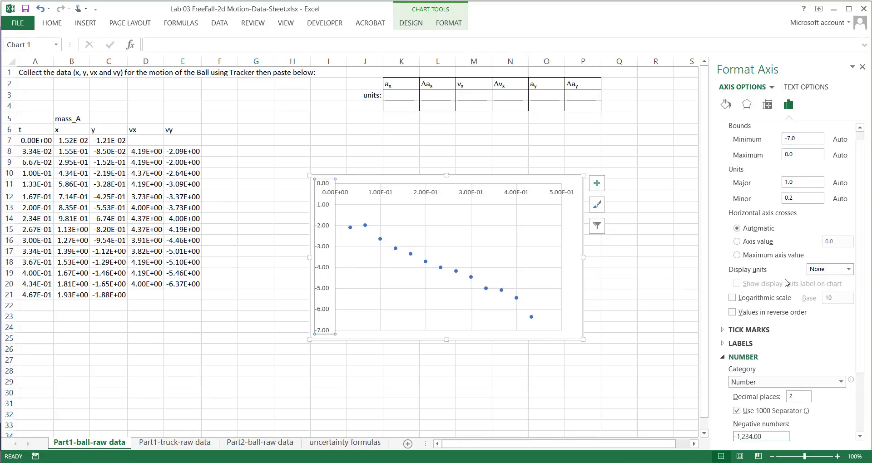
click(799, 399)
text(1)
key(Return)
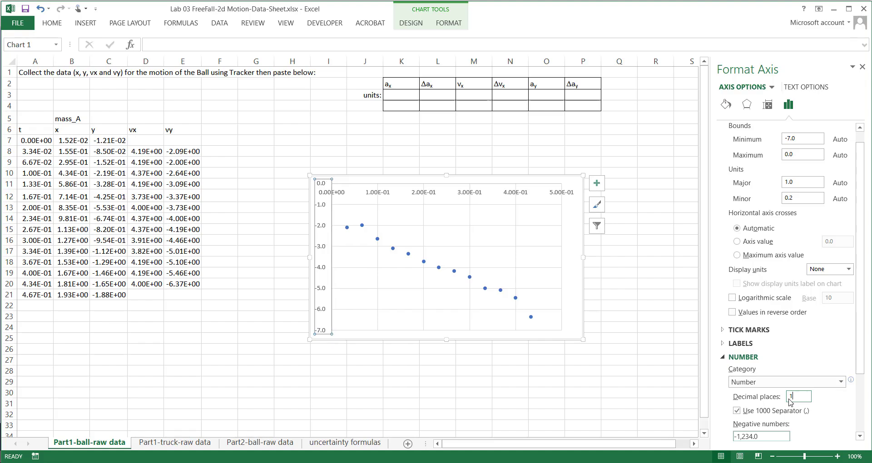
Step: Format the chart's horizontal axis labels as Number with 1 decimal place
click(506, 195)
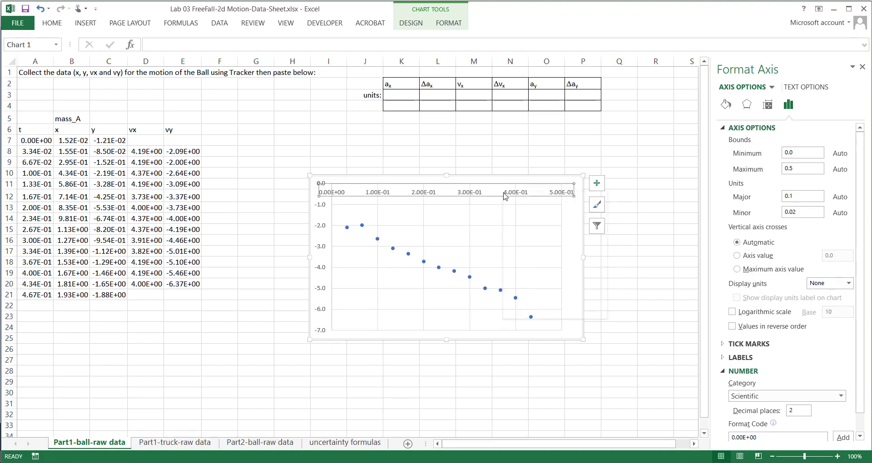
right_click(504, 195)
click(533, 317)
click(834, 400)
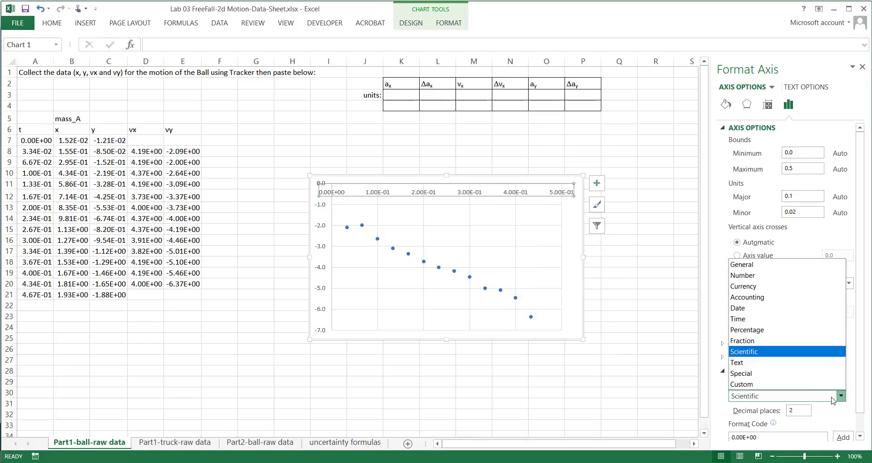
click(747, 275)
drag(799, 395, 777, 398)
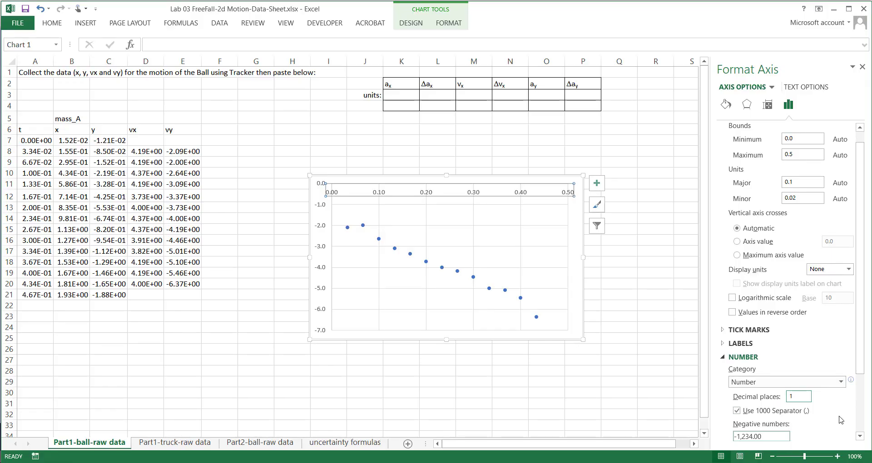
Step: Add axis titles to the chart and set the horizontal axis title to "t (s)"
click(597, 188)
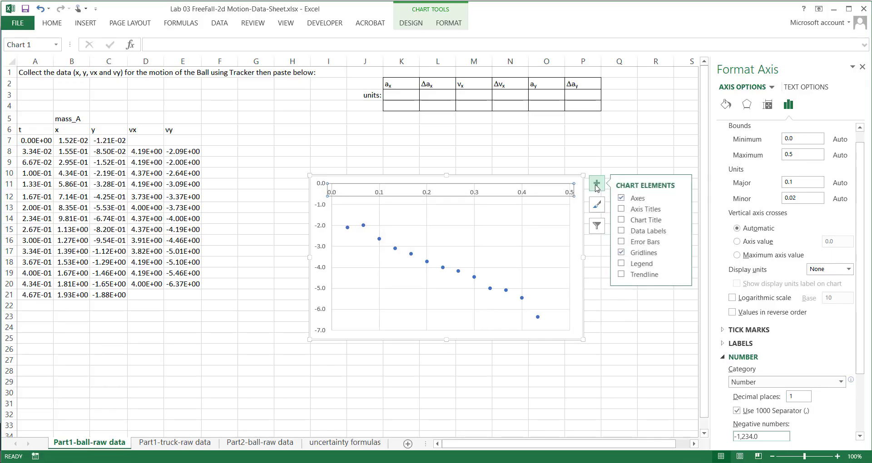
click(622, 210)
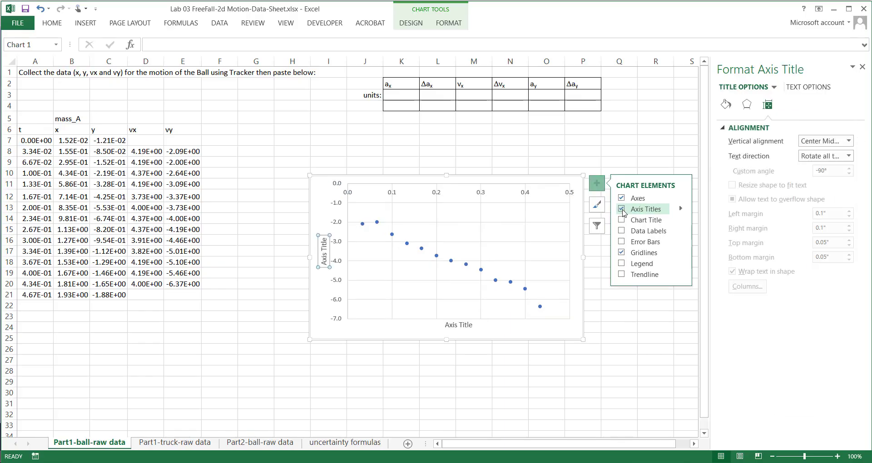
click(457, 324)
double_click(459, 325)
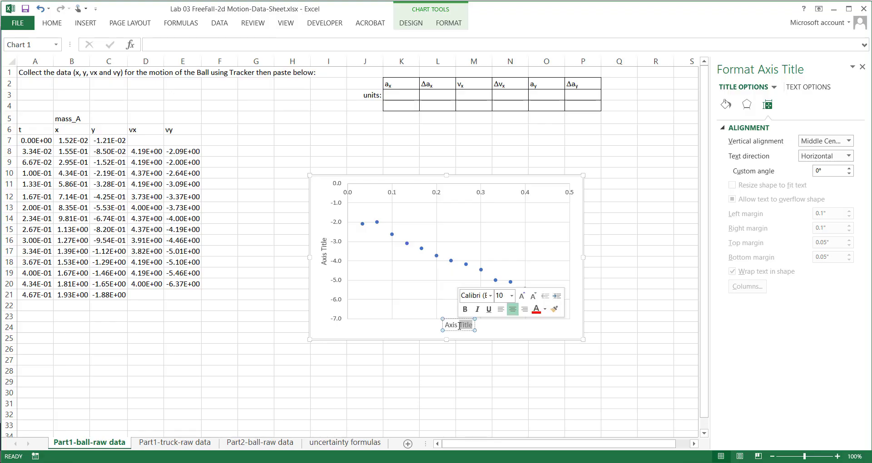
triple_click(458, 326)
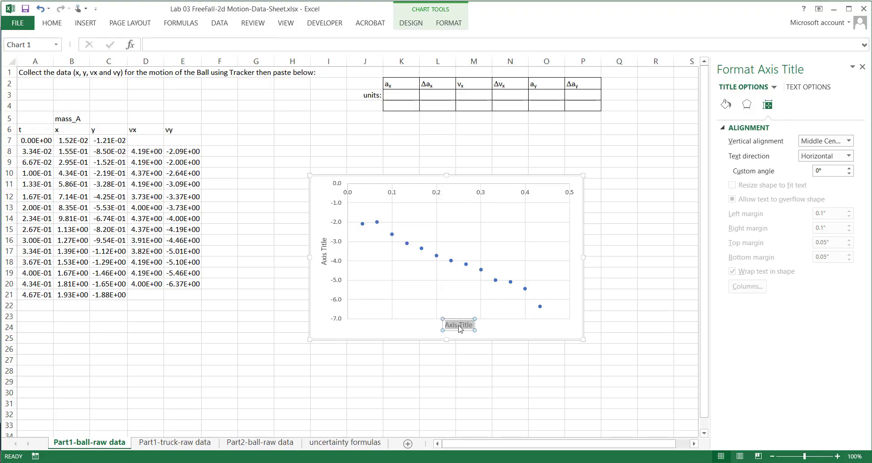
key(BackSpace)
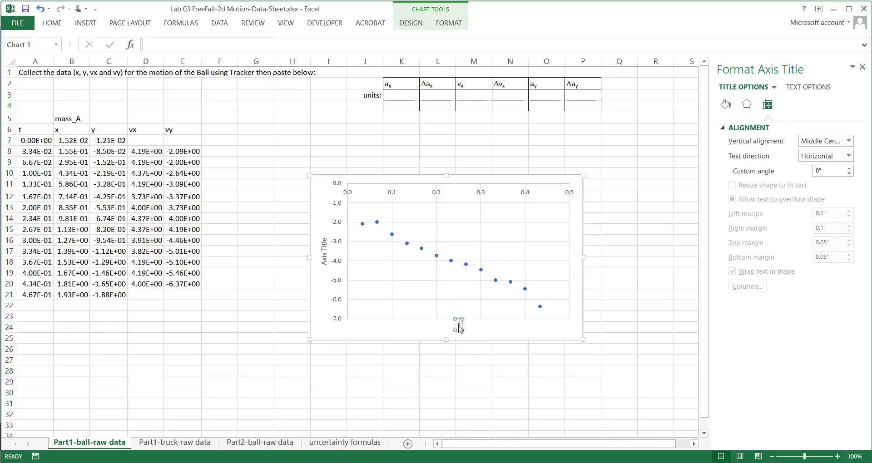
text(t (s))
Step: Set the chart's vertical axis title to "Vx(m/s)"
click(324, 253)
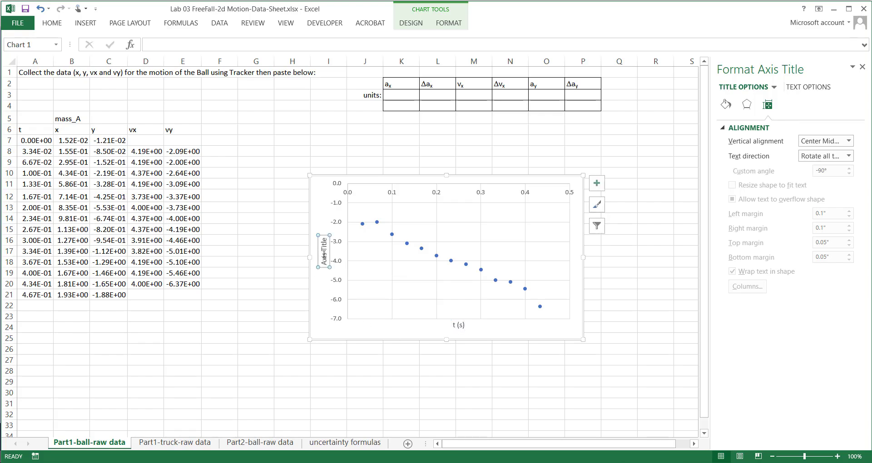
double_click(323, 253)
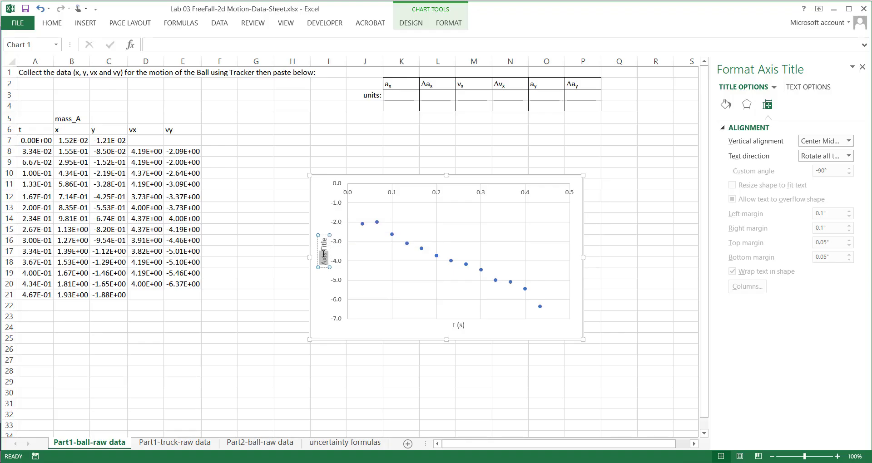
triple_click(324, 254)
text(y)
text( ()
text(m)
text(/s))
click(573, 186)
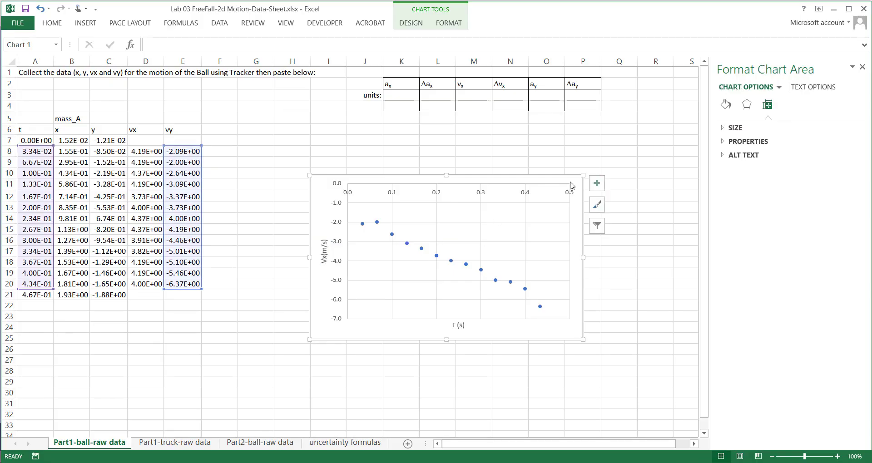
Step: Add a linear trendline to the scatter chart and display its equation on the chart
click(596, 185)
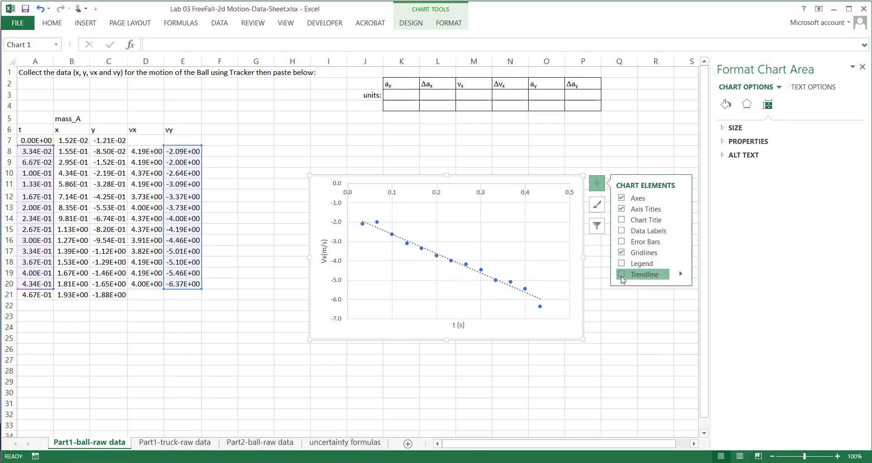
click(622, 276)
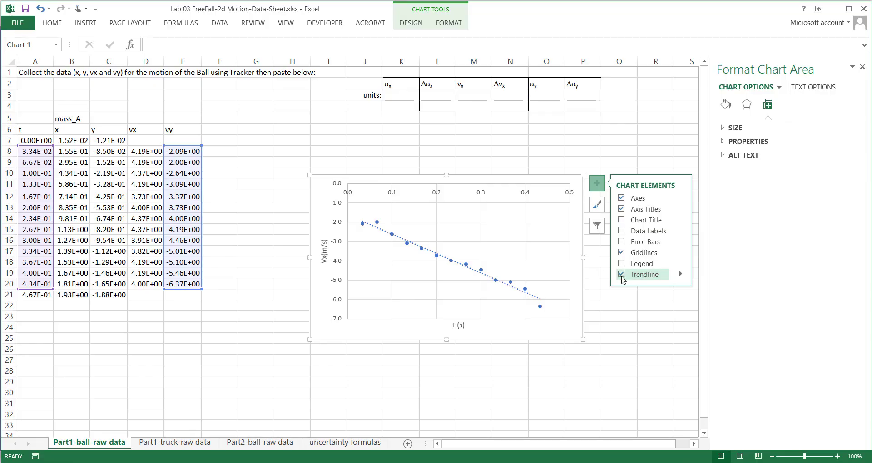
click(683, 276)
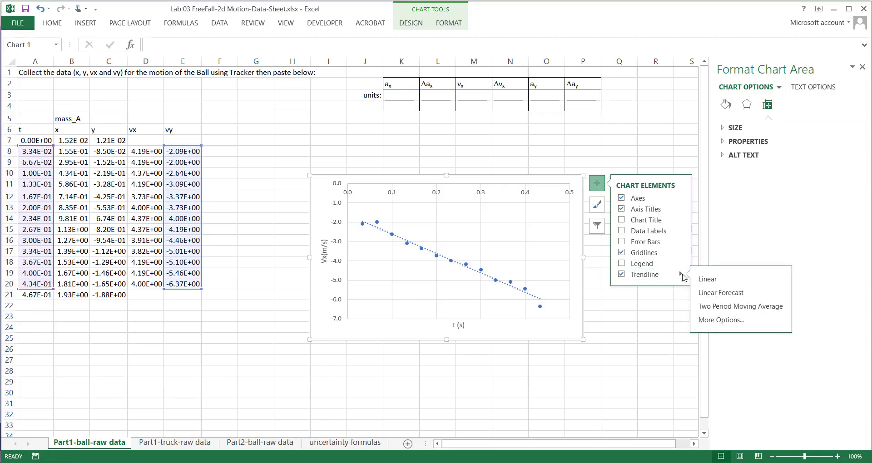
click(716, 327)
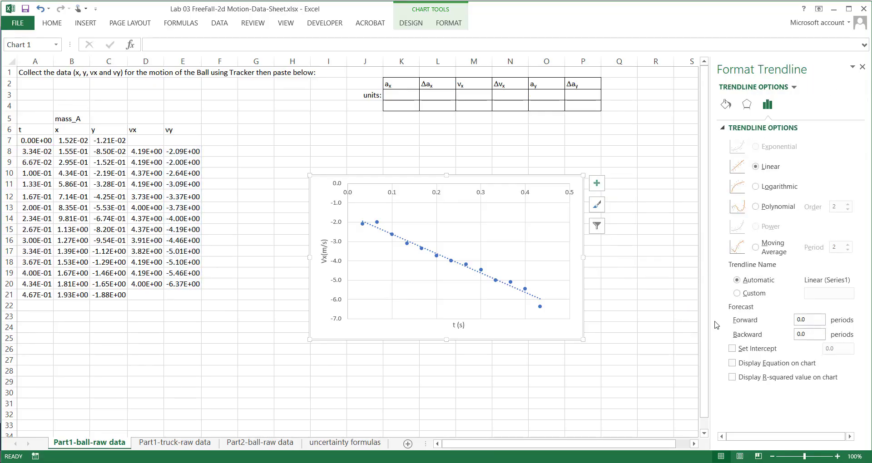
click(733, 364)
Step: Move the trendline equation to the open area above the line in the plot and enlarge its text
drag(481, 306, 487, 222)
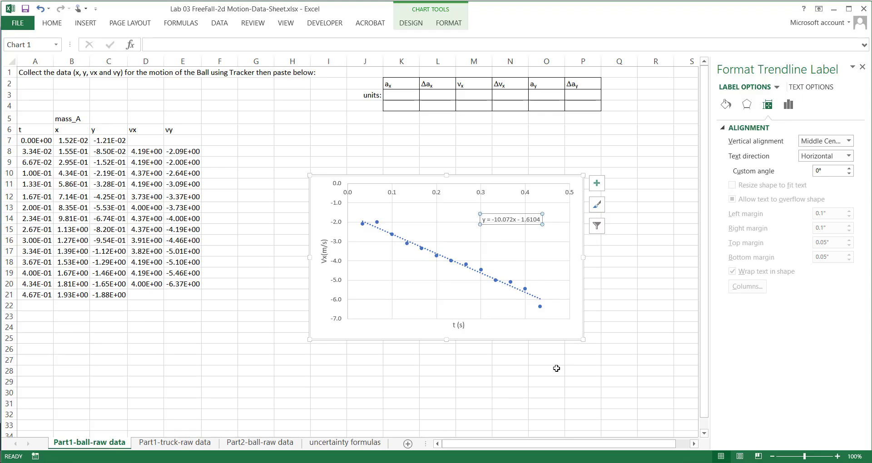
key(ctrl+shift+period)
key(ctrl+shift+period)
key(ctrl+shift+period)
key(ctrl+shift+period)
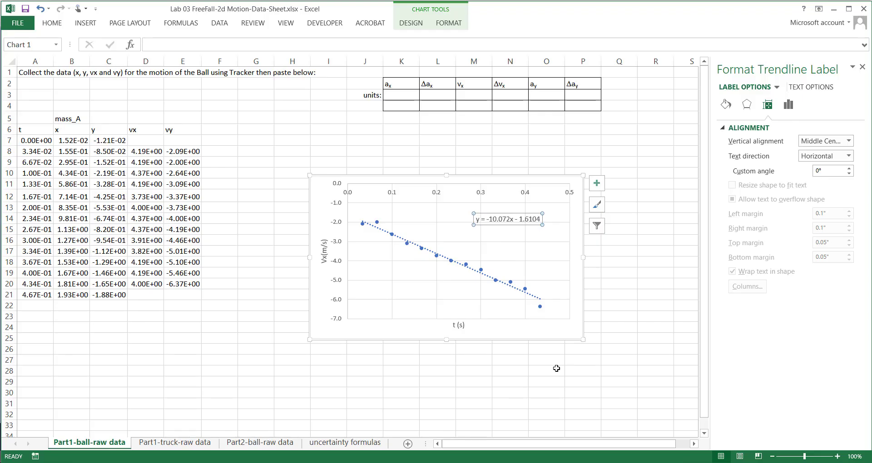
key(ctrl+shift+period)
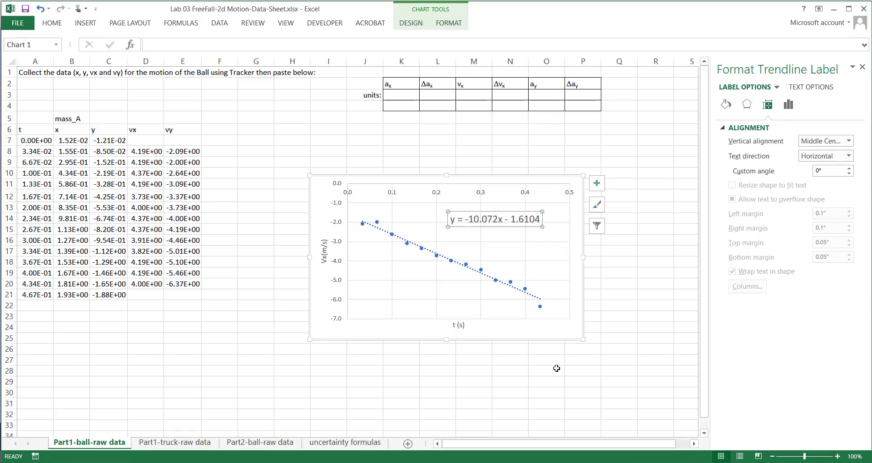
click(474, 390)
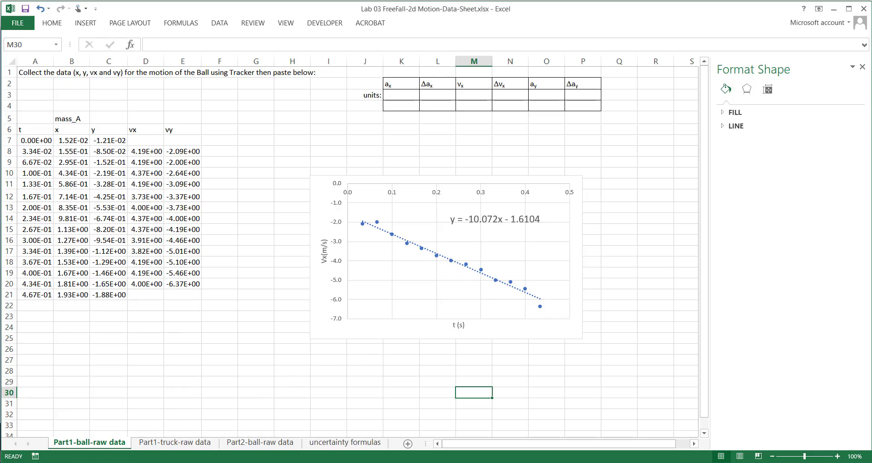
click(621, 359)
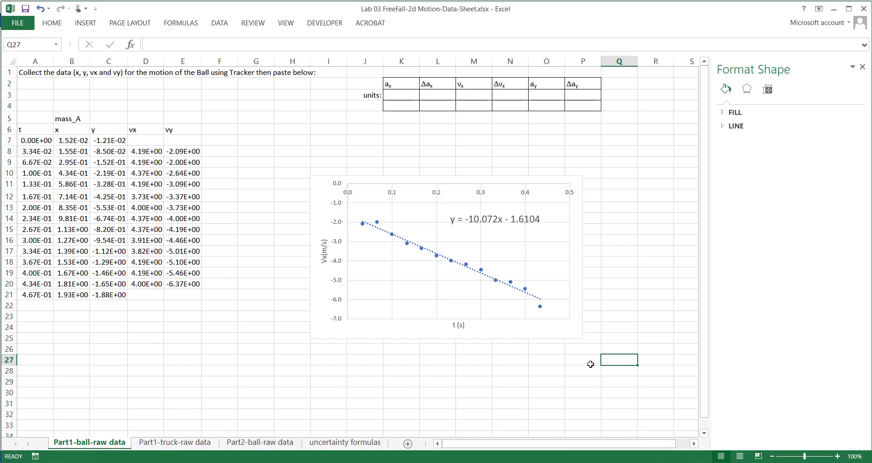
Step: Copy the chart and paste it into the Word write-up below the note in Part 1-a: Ball Dropped from a moving truck
click(560, 335)
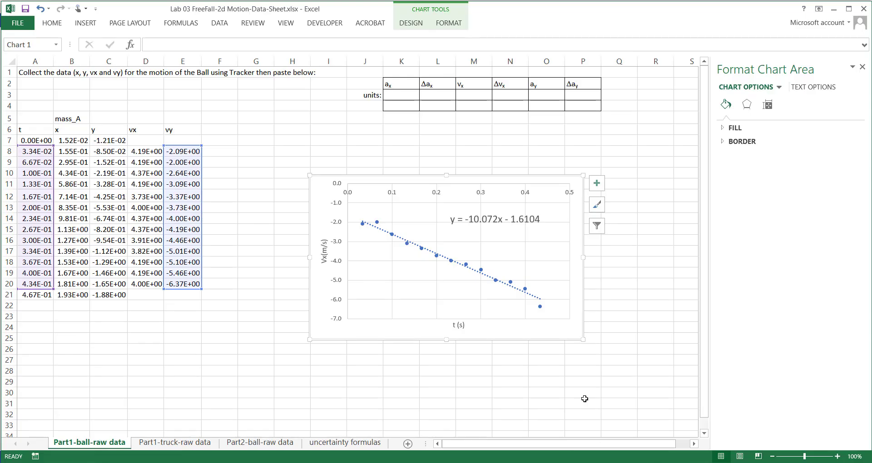
key(alt)
key(alt+Tab)
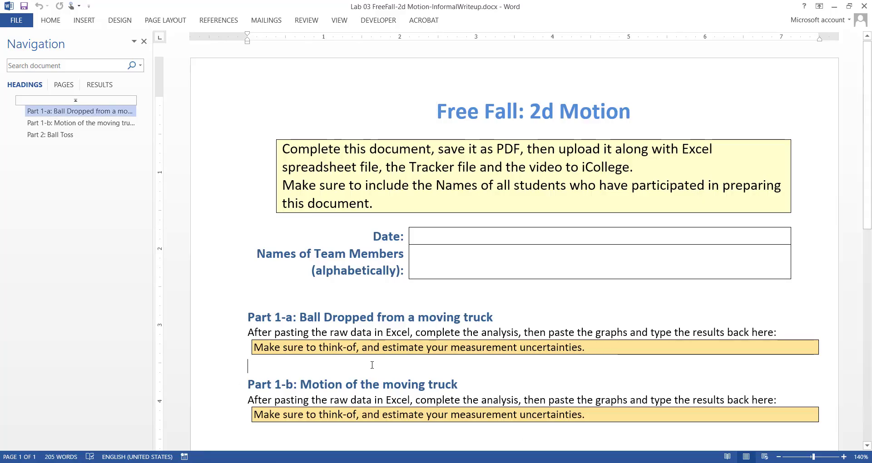
key(ctrl+v)
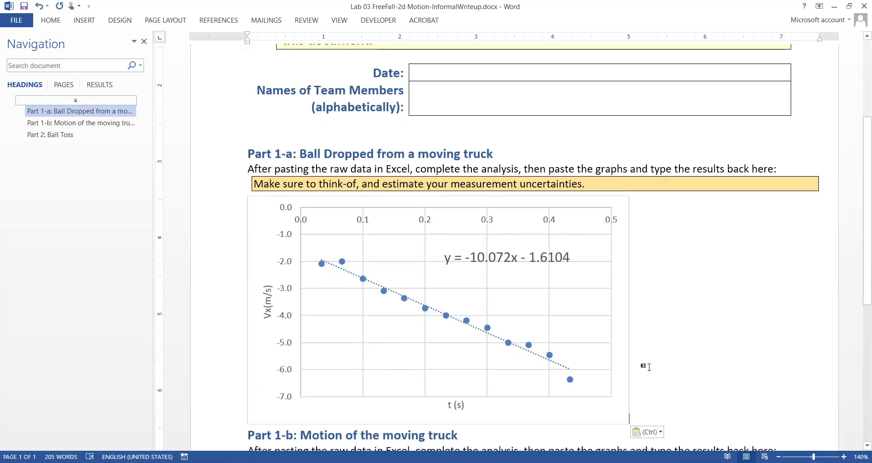
Step: Switch back to the Excel workbook and consult the LINEST example on the uncertainty formulas sheet, returning to Part1-ball-raw data
key(alt+Tab)
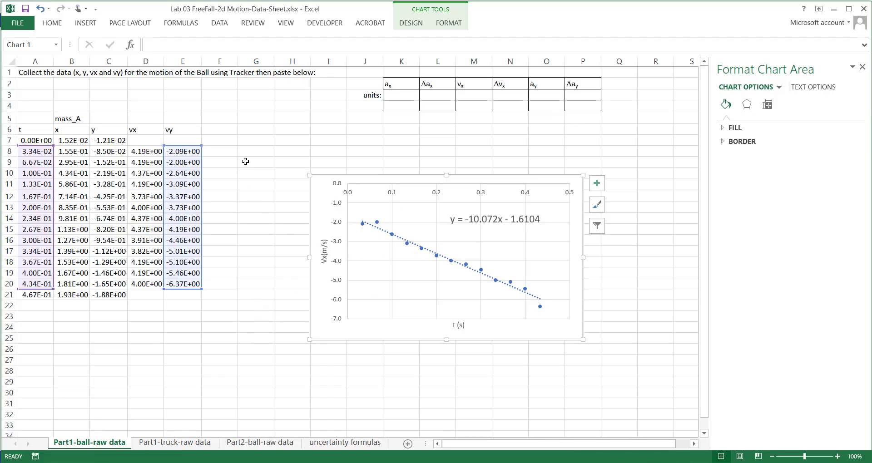
click(335, 443)
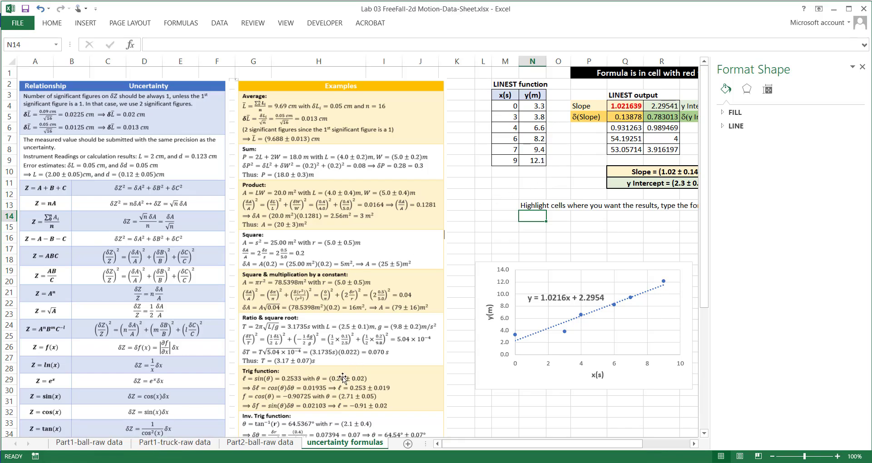
click(110, 444)
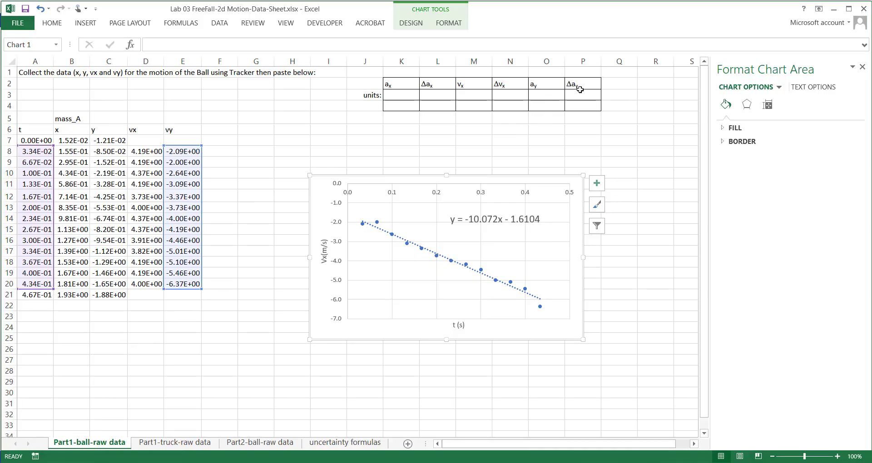
click(345, 443)
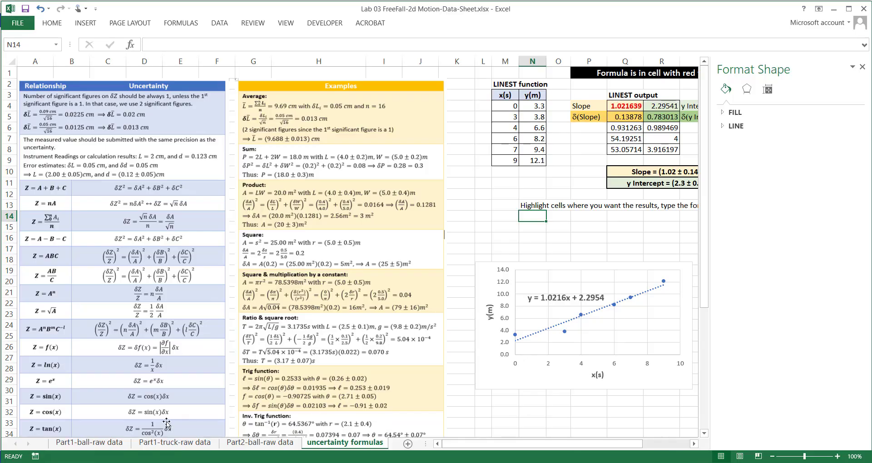
click(95, 443)
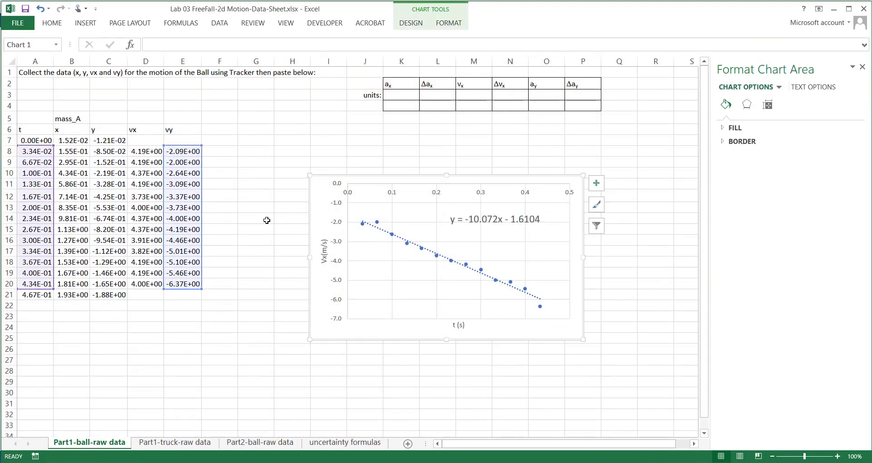
Step: Enter the array formula =LINEST(E8:E20,A8:A20,TRUE,TRUE) in G9:G10 to get the slope of vy against t and its uncertainty
mouse_move(265, 161)
mouse_down()
mouse_move(262, 183)
mouse_move(260, 173)
mouse_up()
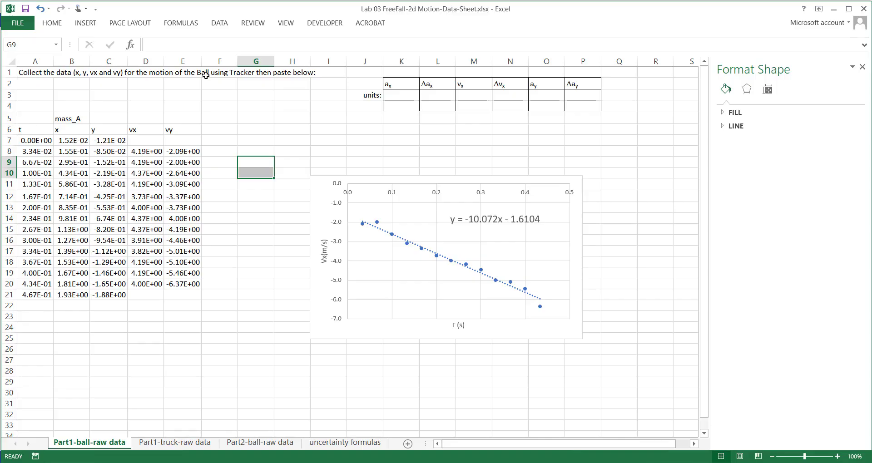
click(164, 44)
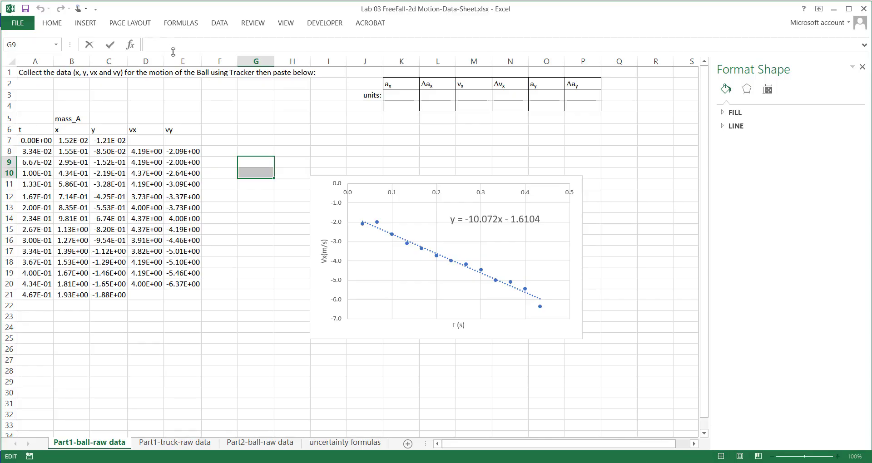
text(=lin)
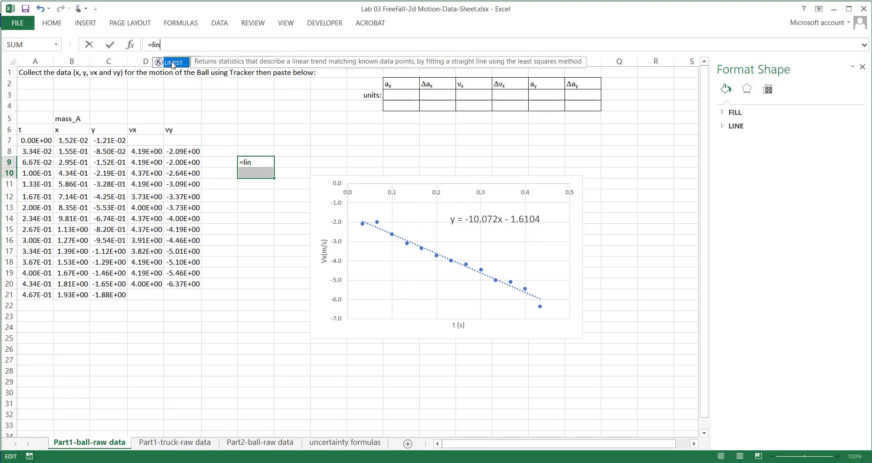
double_click(173, 64)
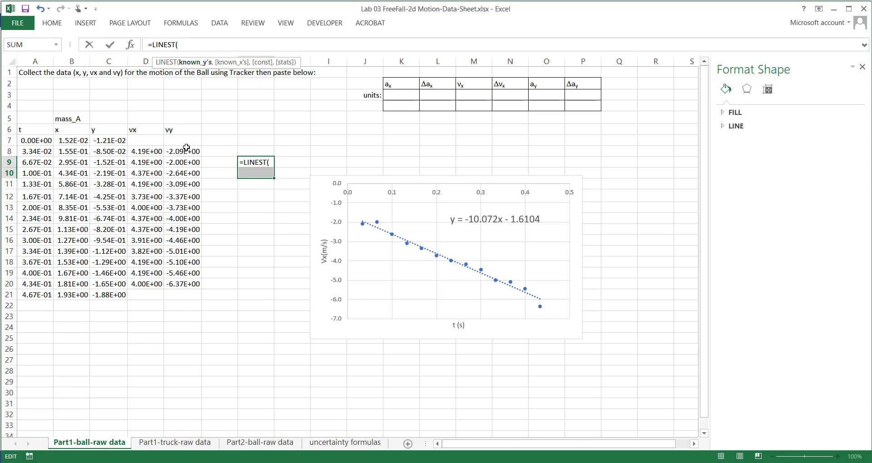
drag(182, 153, 181, 283)
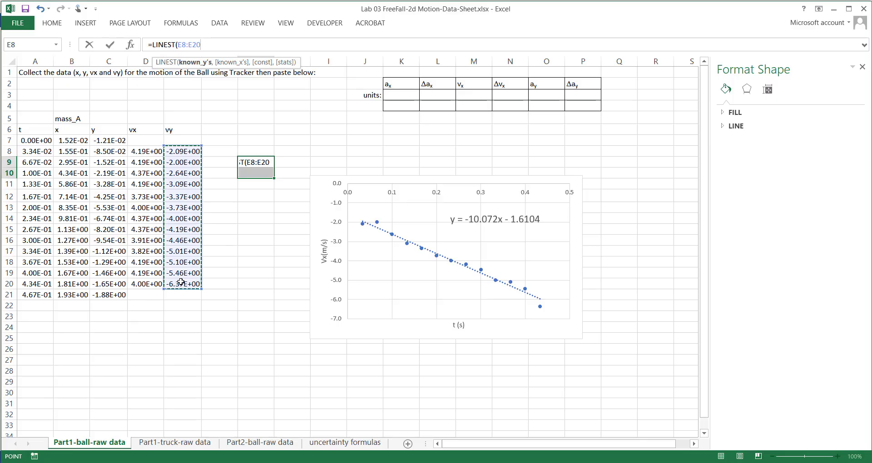
text(,)
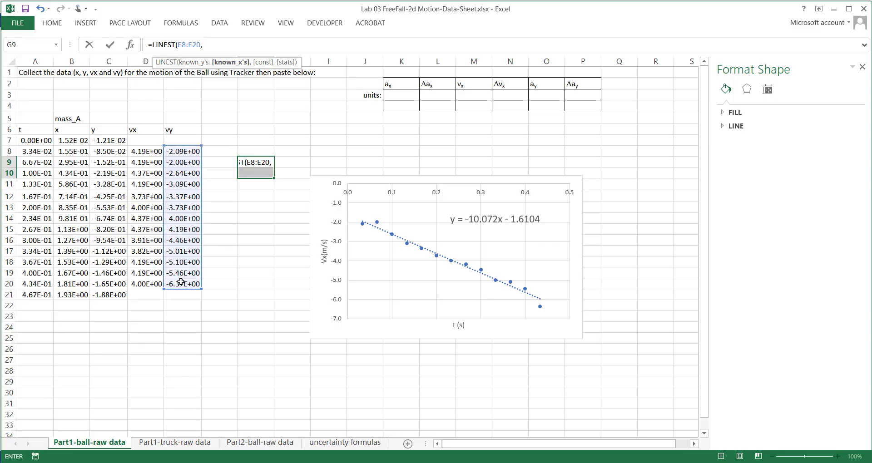
drag(41, 150, 39, 283)
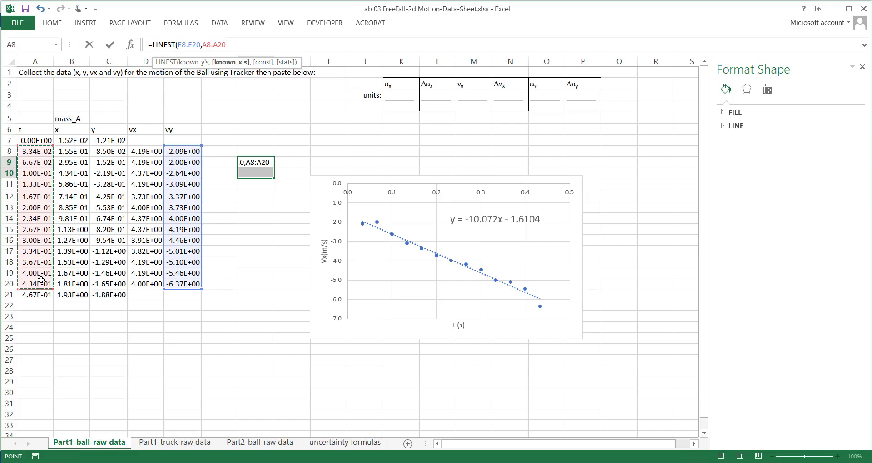
text(,)
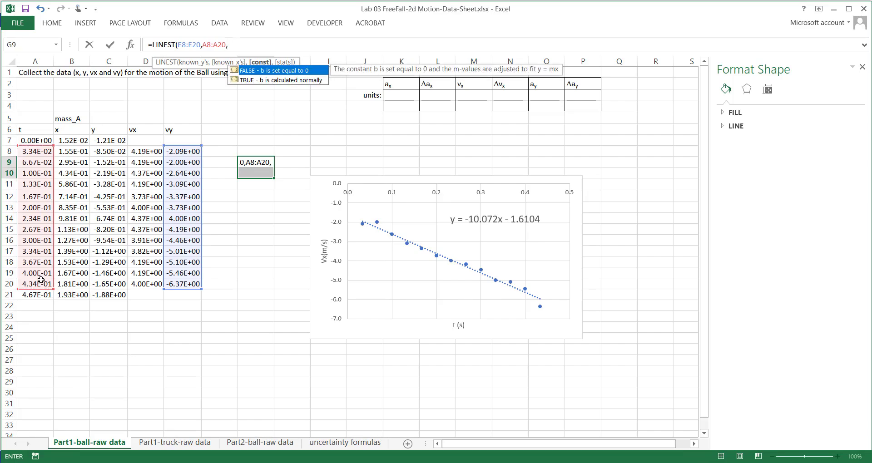
text(true,tr)
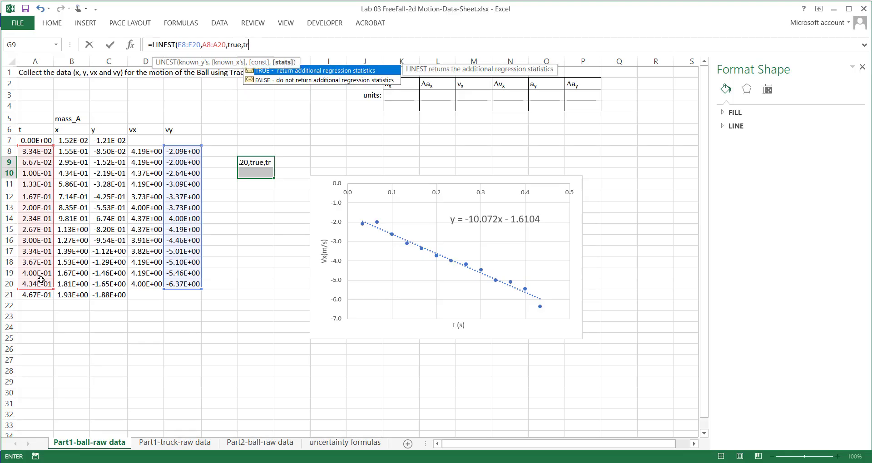
text(ue)
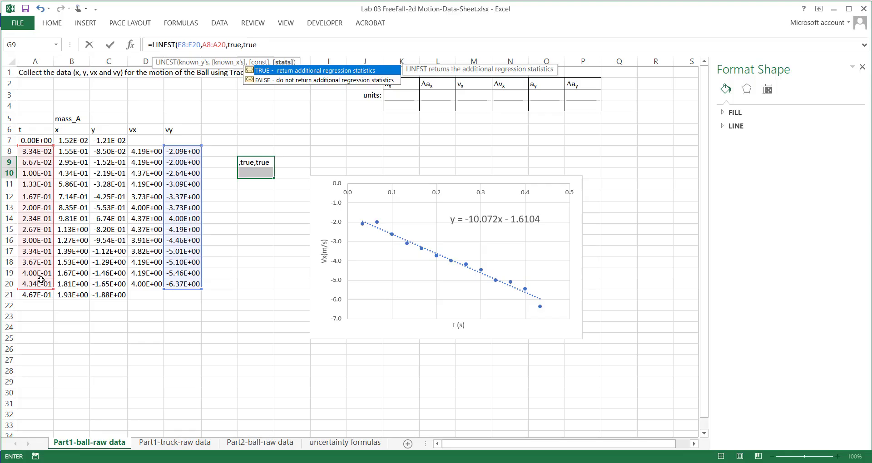
text())
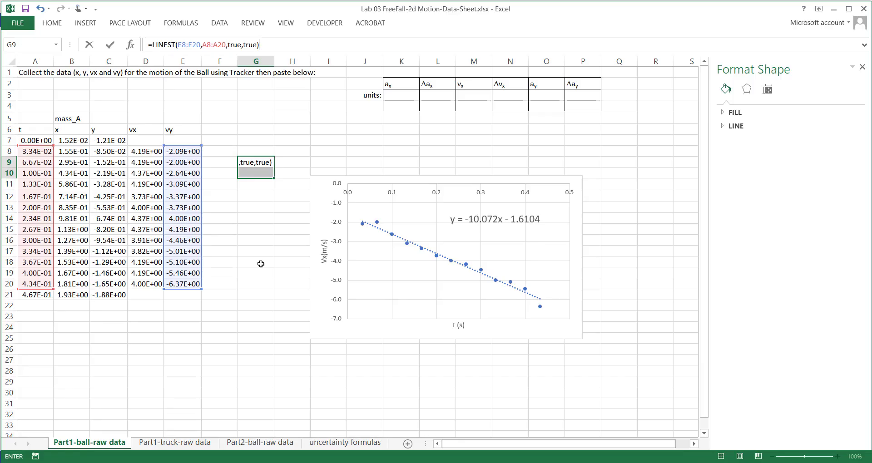
key(ctrl+shift+Return)
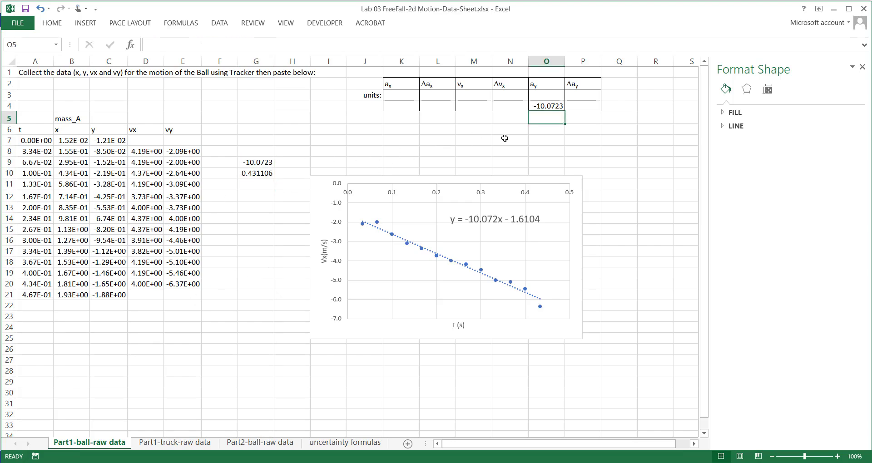
Step: Fill the Δay cell P4 with a reference to the slope uncertainty in G10
click(591, 109)
text(=)
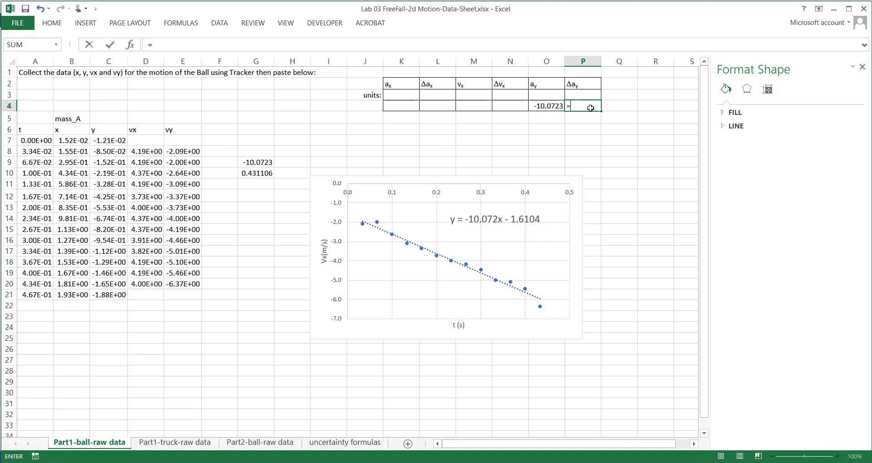
click(248, 173)
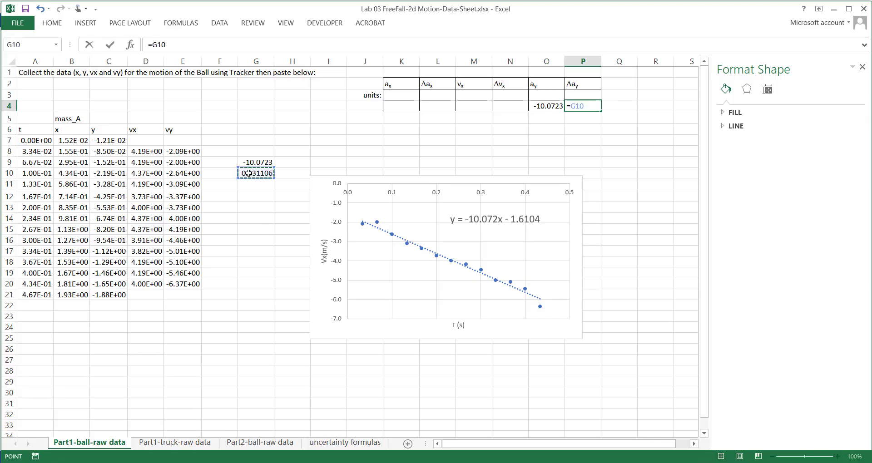
key(Return)
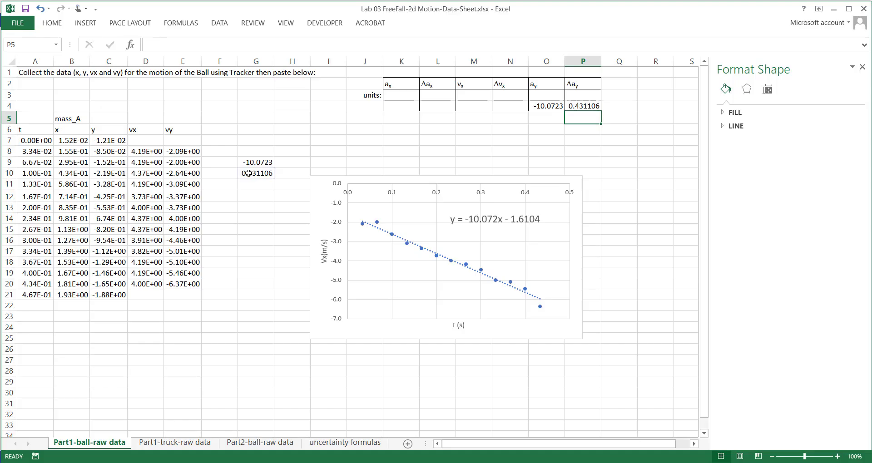
Step: Check the significant-figures rule on the uncertainty formulas sheet and format Δay in P4 as a Number with one decimal place
click(584, 106)
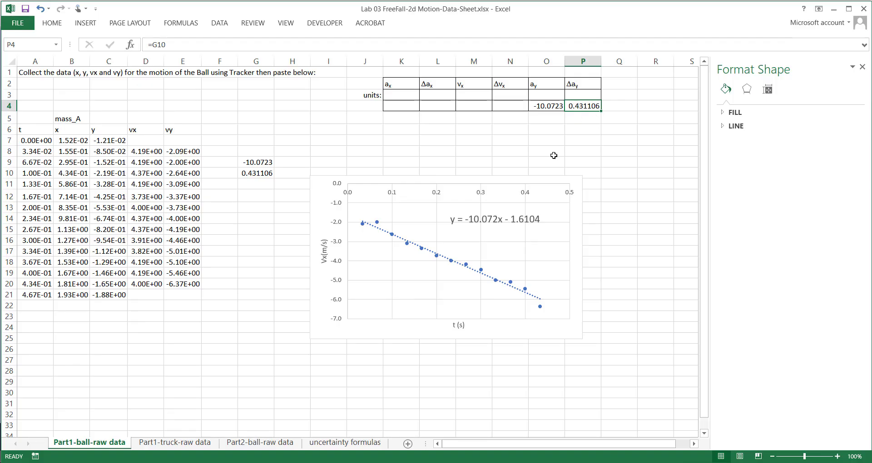
click(354, 443)
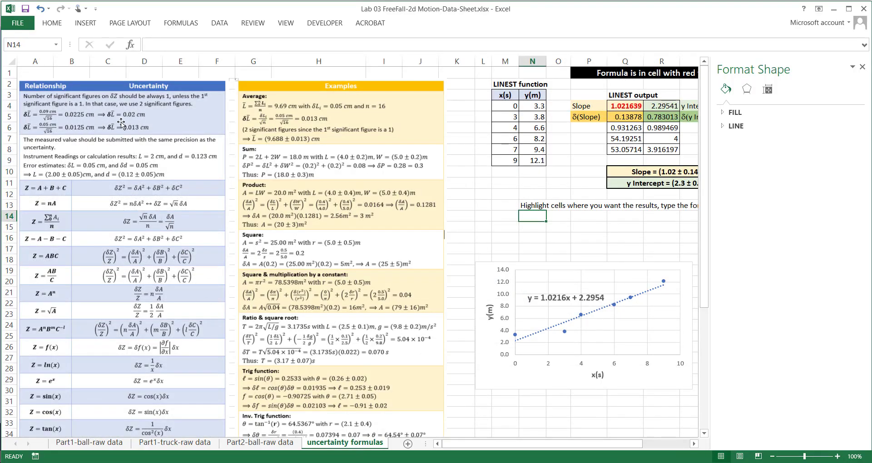
click(101, 443)
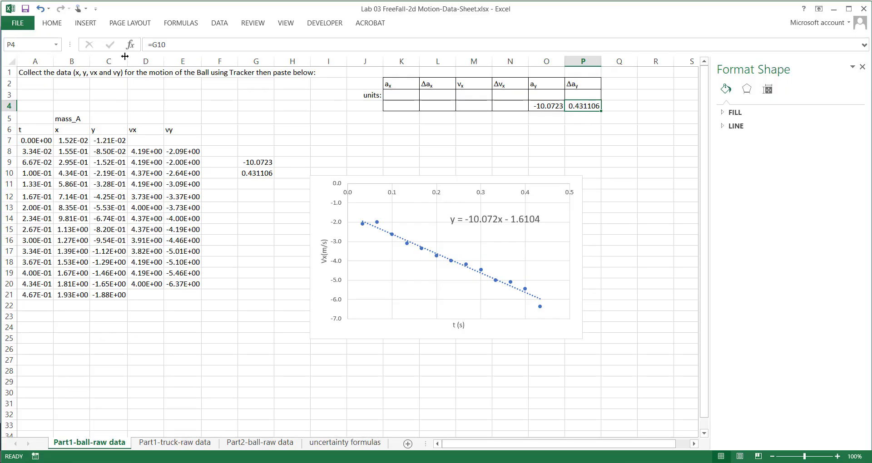
click(52, 23)
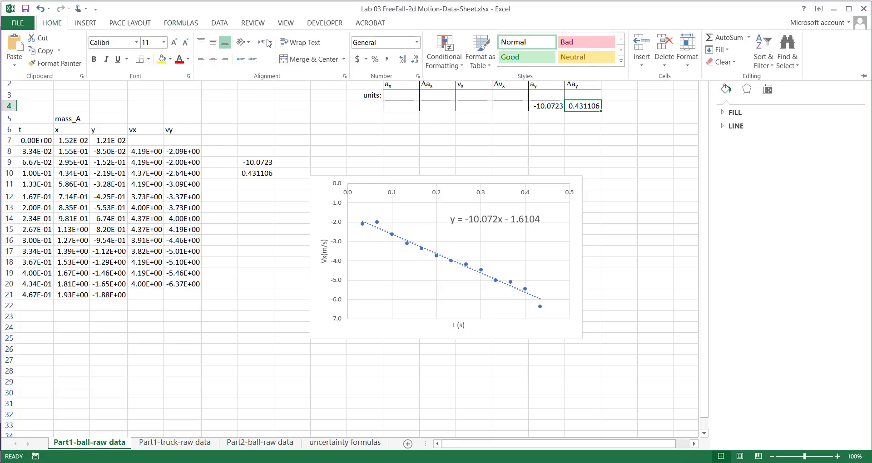
click(417, 42)
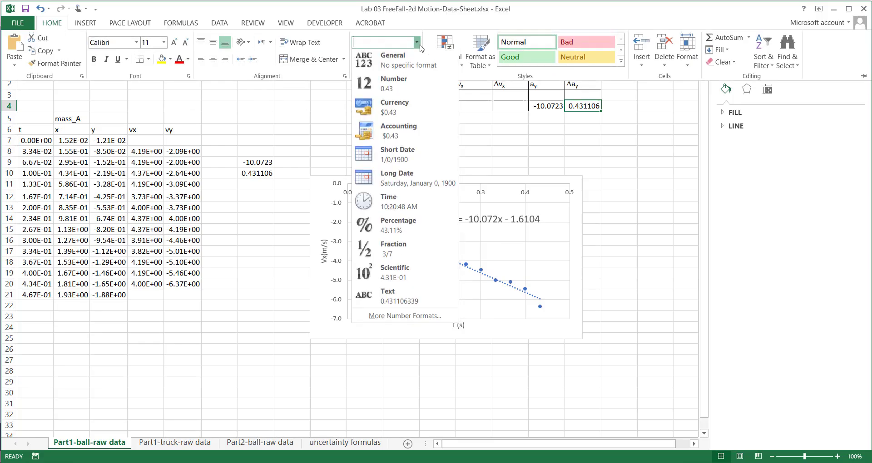
click(404, 86)
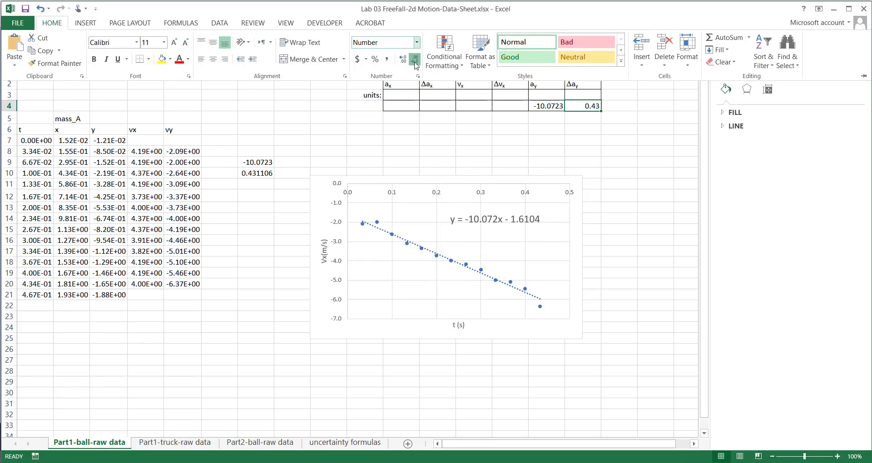
click(414, 59)
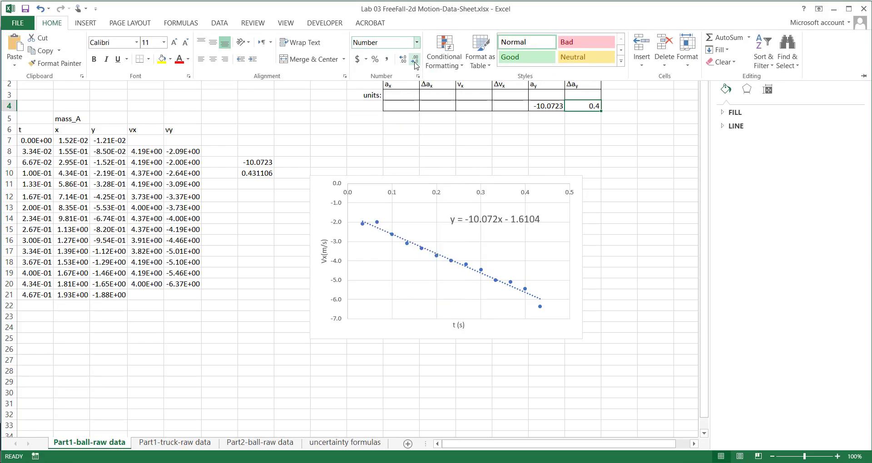
click(598, 125)
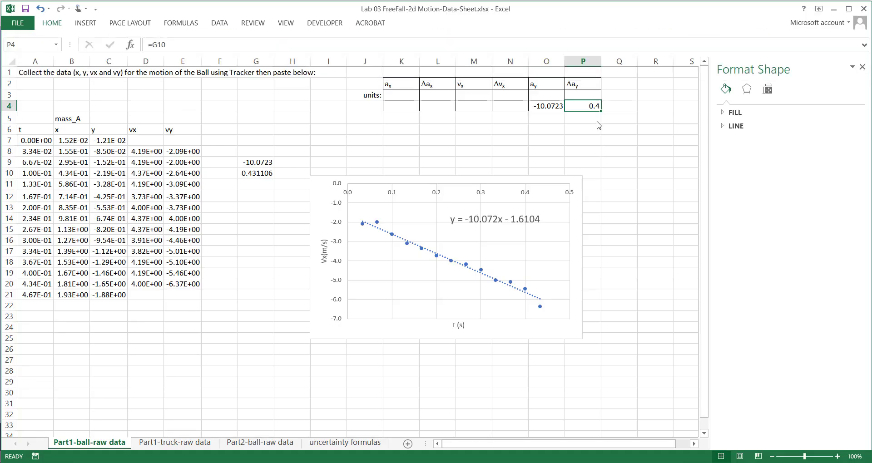
Step: Reduce the ay value in O4 to one decimal place to match the precision of its uncertainty
click(545, 105)
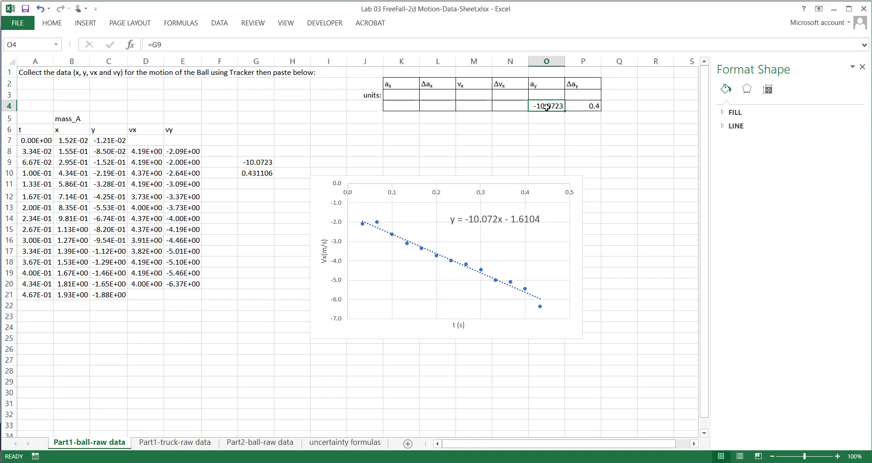
click(51, 23)
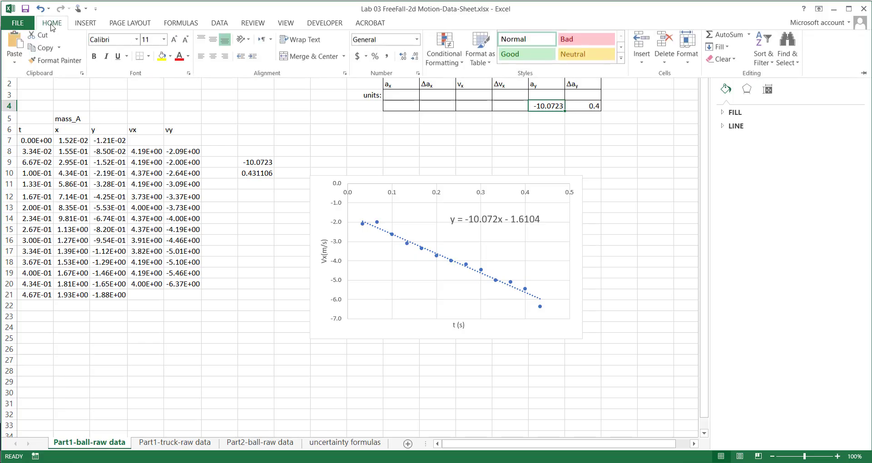
click(415, 60)
click(416, 60)
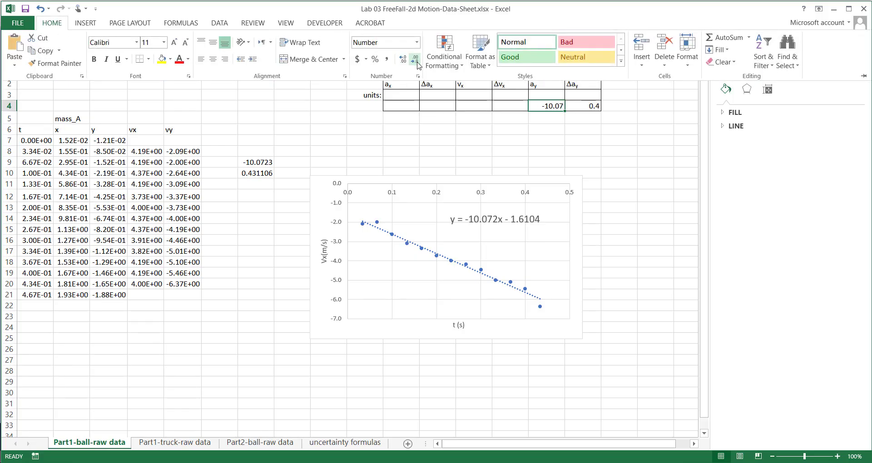
click(415, 60)
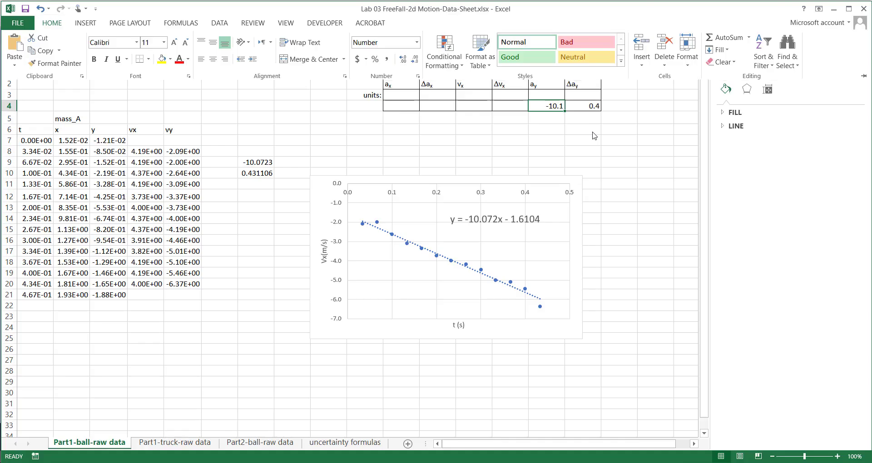
click(562, 107)
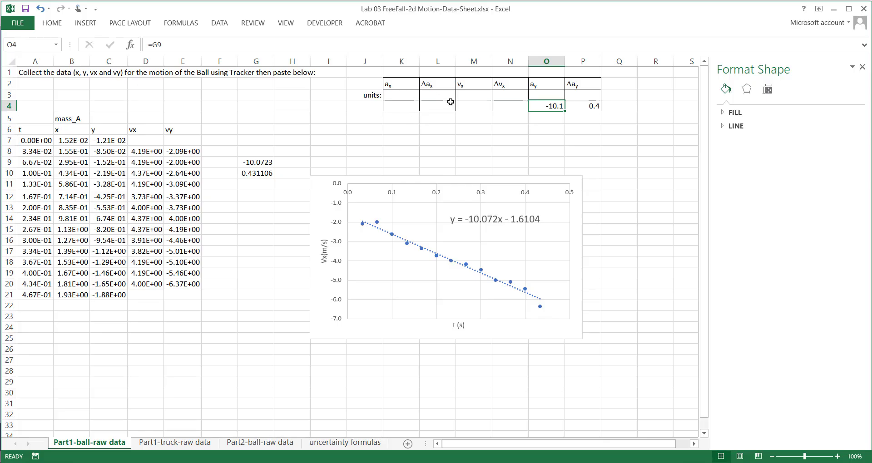
Step: Correct the chart's vertical axis title to Vy(m/s)
click(323, 258)
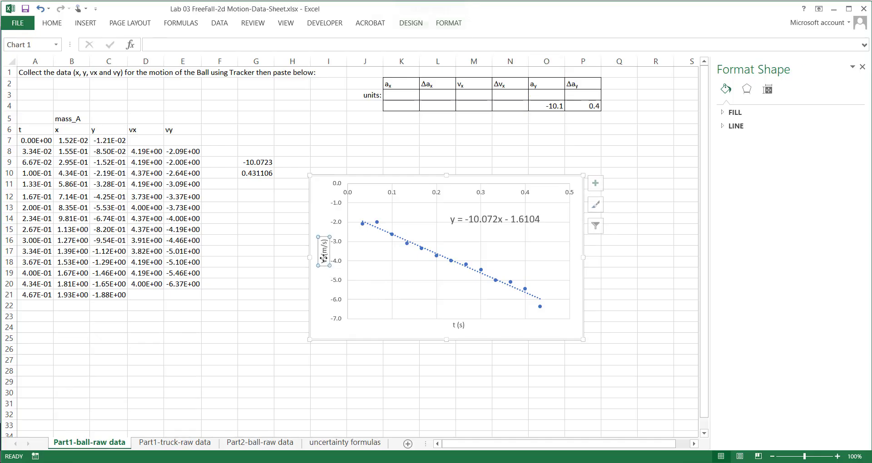
click(328, 260)
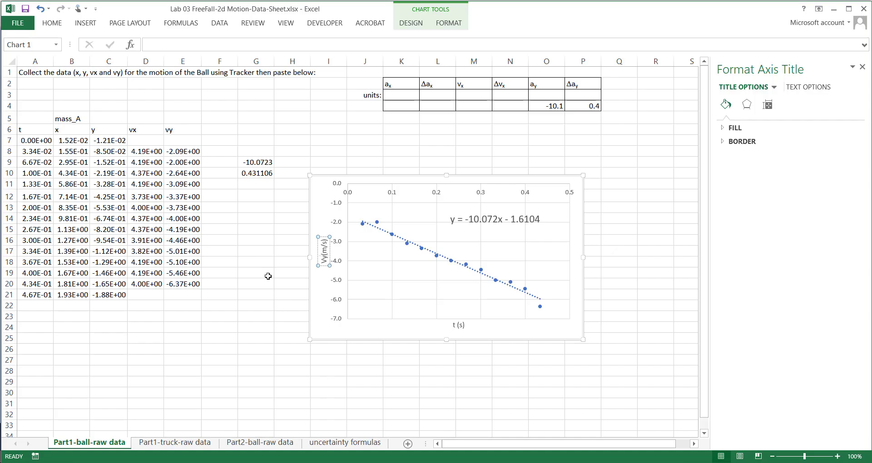
click(261, 260)
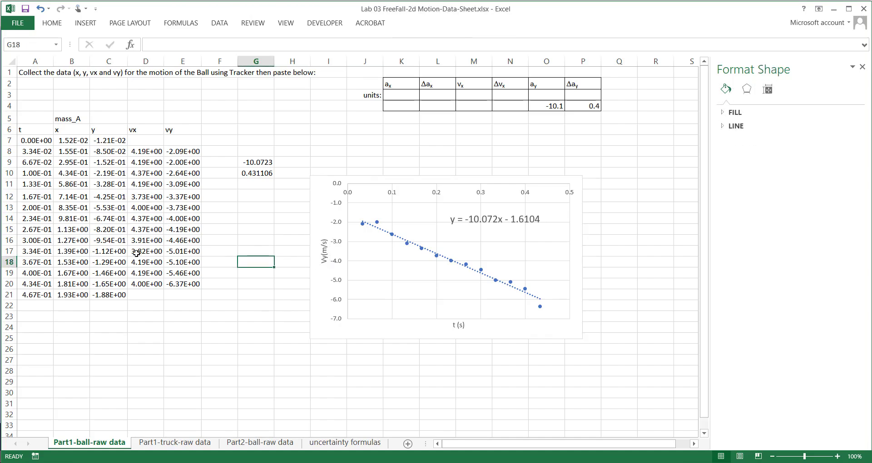
Step: Fill the vx cell M4 with the average of the vx data using =AVERAGE(D8:D20)
click(255, 164)
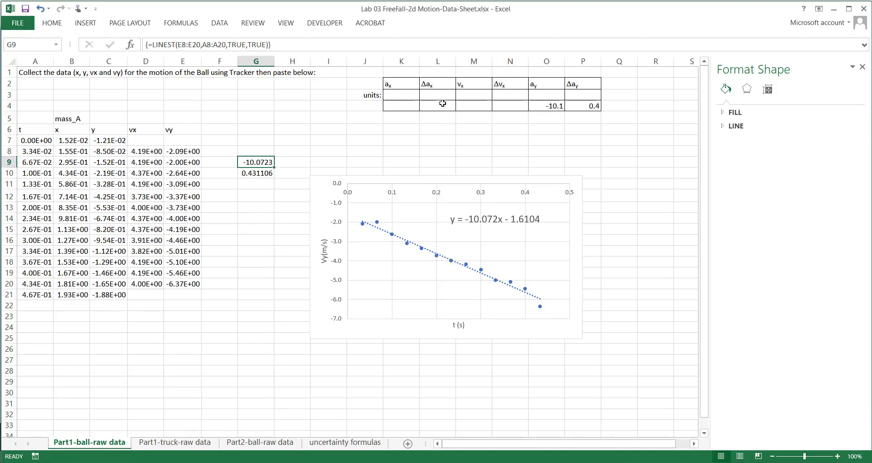
click(477, 105)
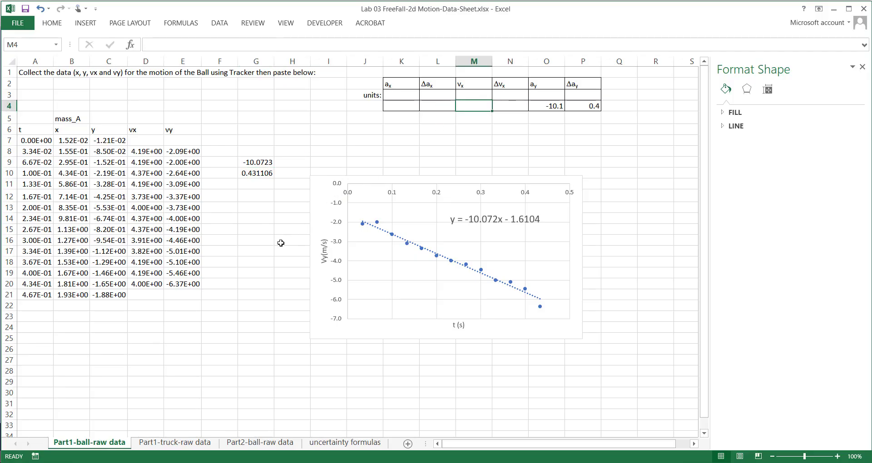
click(292, 328)
click(475, 104)
click(315, 49)
text(=)
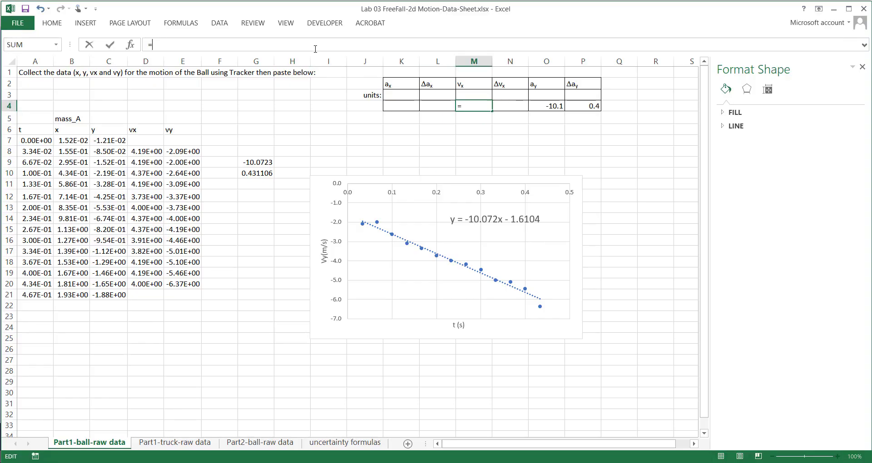
text(ave)
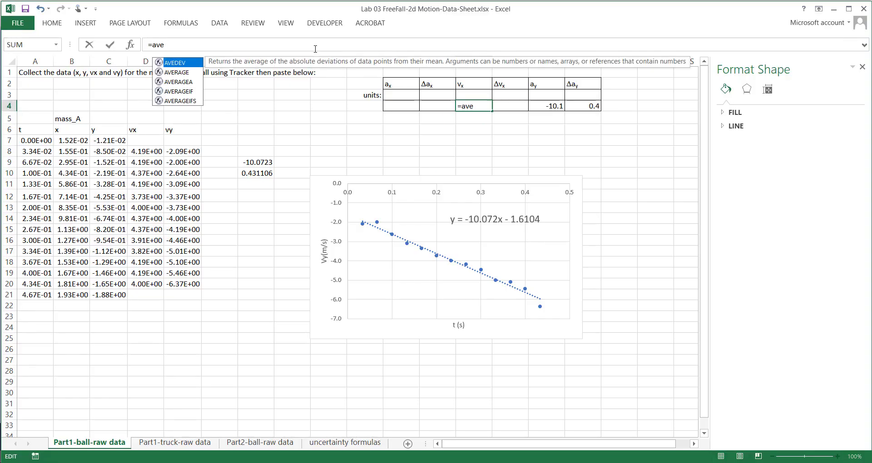
click(175, 73)
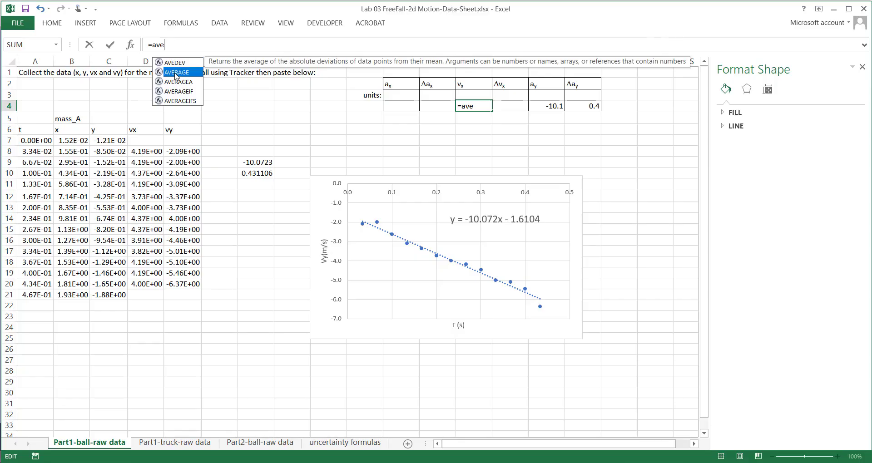
double_click(175, 73)
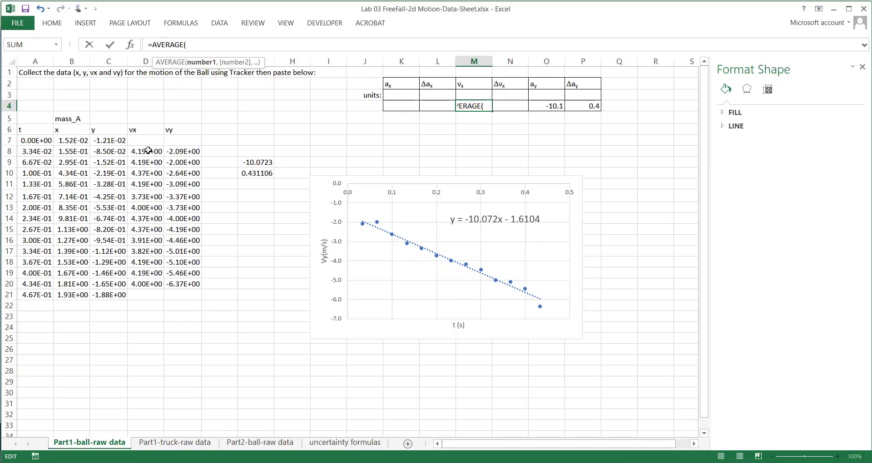
drag(148, 150, 141, 282)
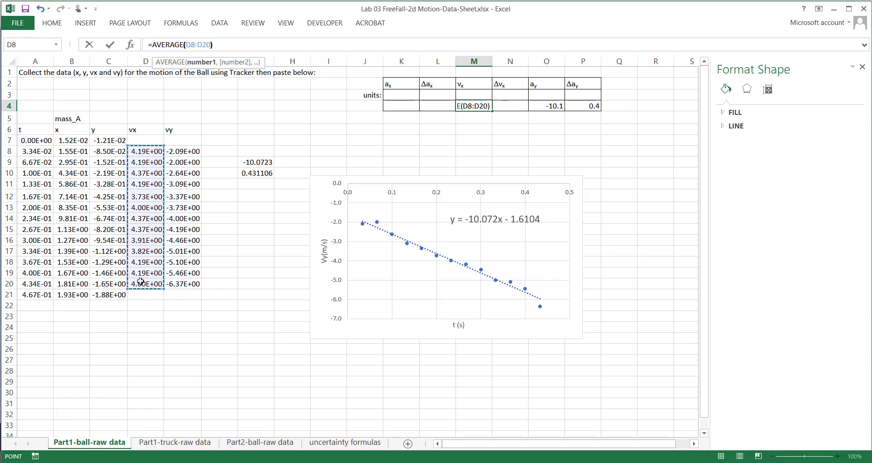
key(Return)
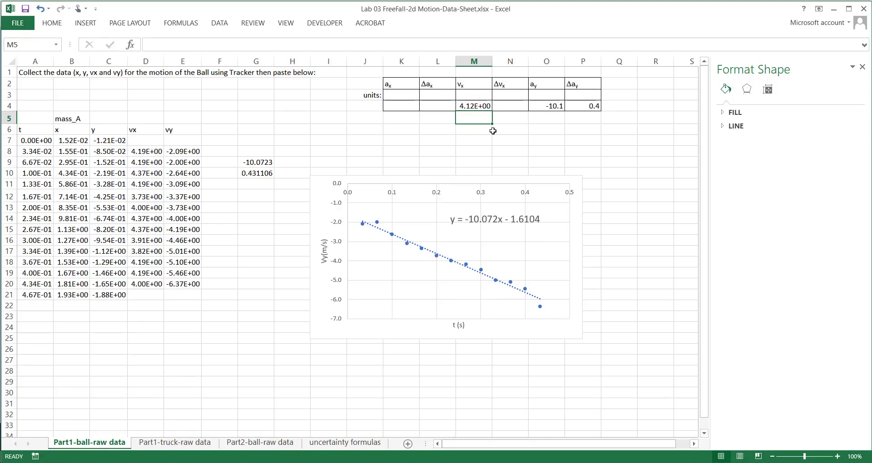
Step: Fill the Δvx cell N4 with the standard deviation of the vx data using =STDEV.P(D8:D20)
click(506, 106)
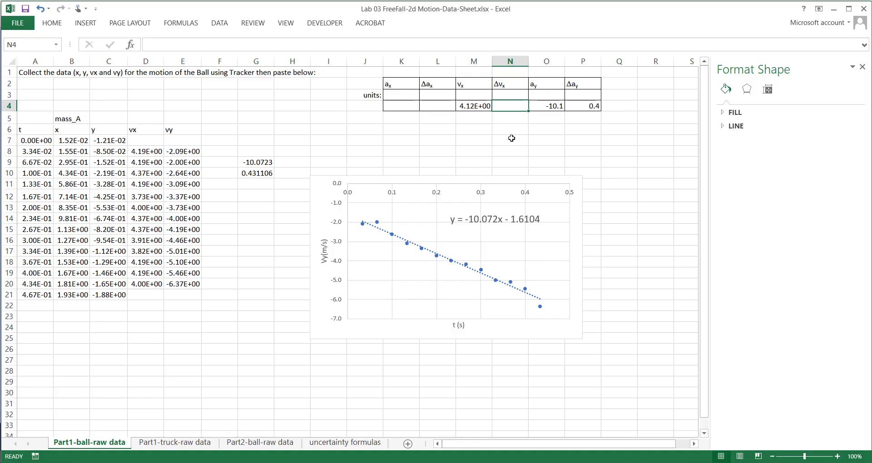
text(=)
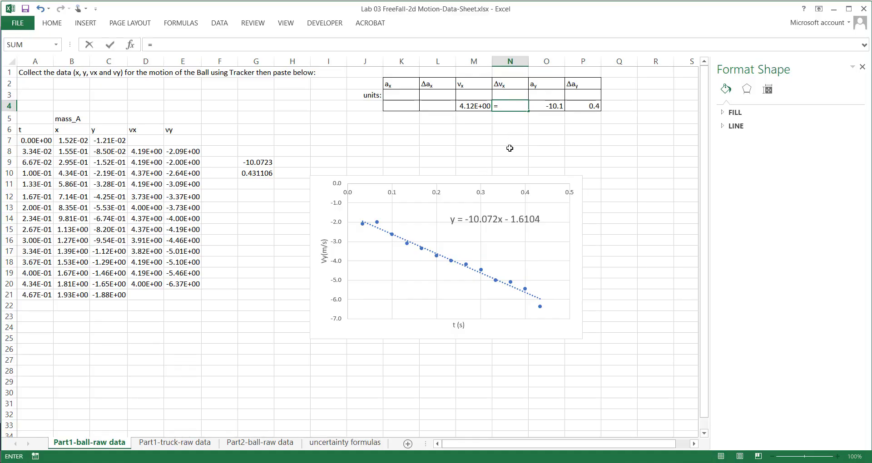
text(st)
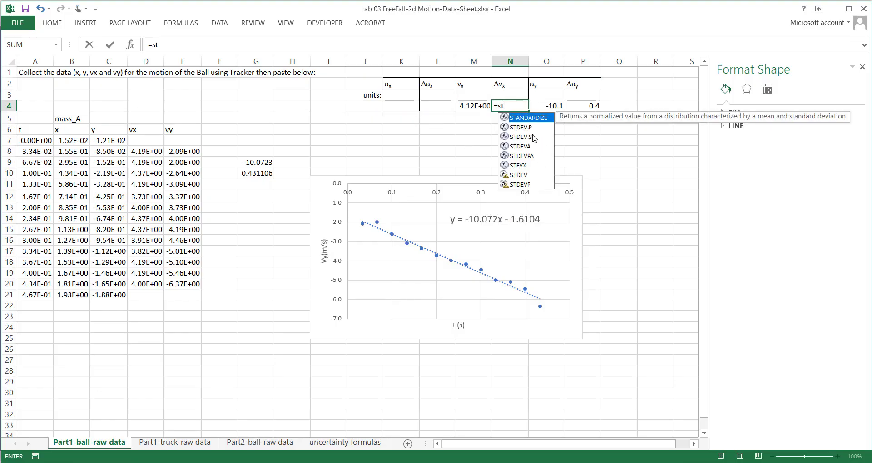
click(525, 127)
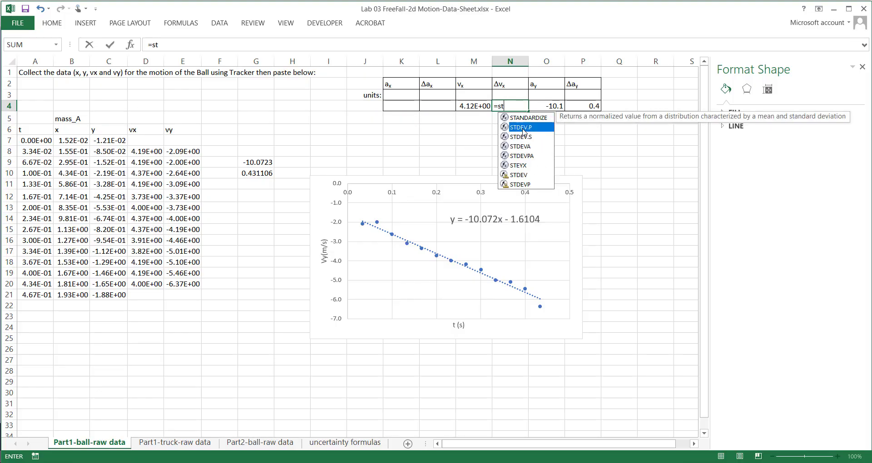
double_click(524, 131)
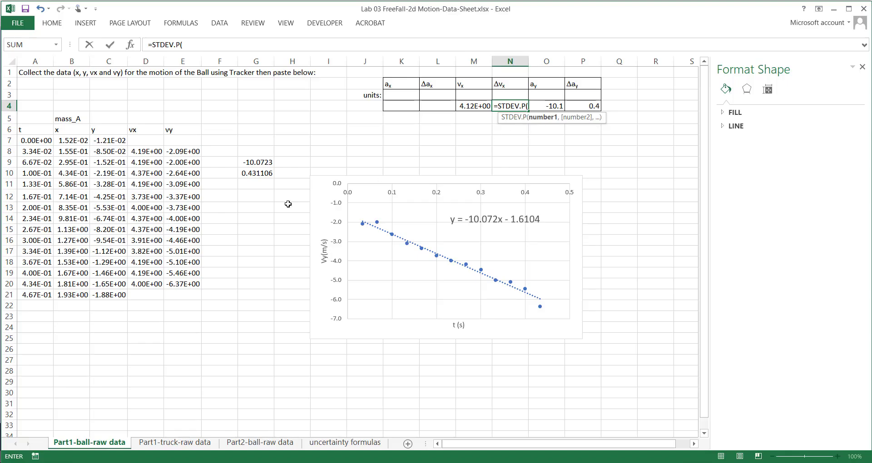
drag(143, 152, 150, 278)
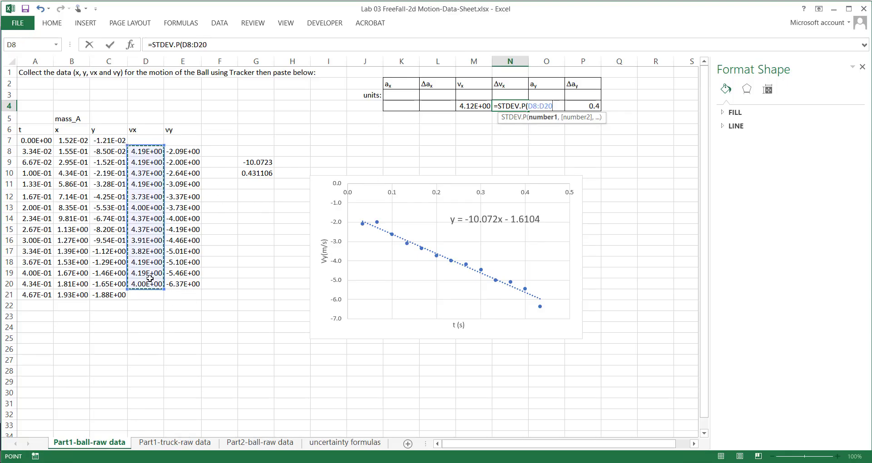
key(Return)
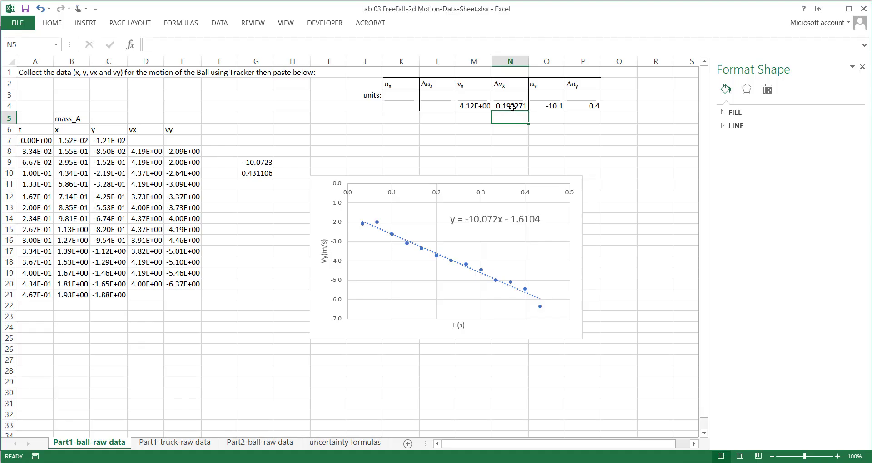
Step: Format the Δvx value in N4 as a Number with one decimal place
click(512, 108)
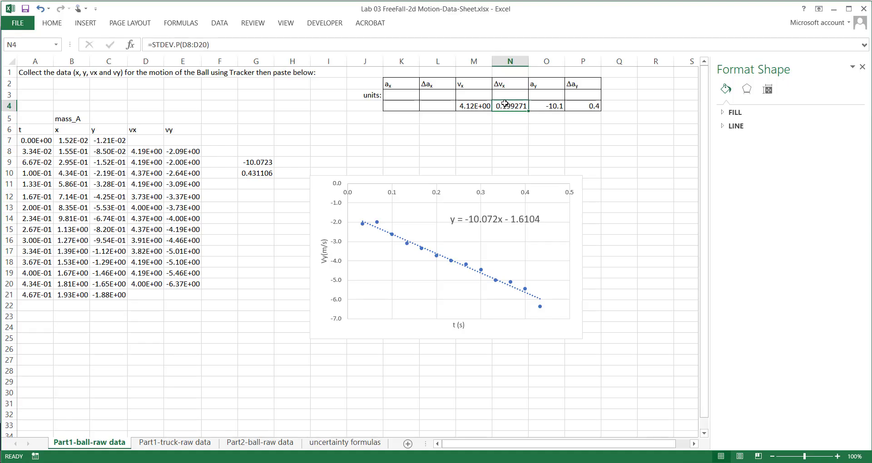
click(85, 23)
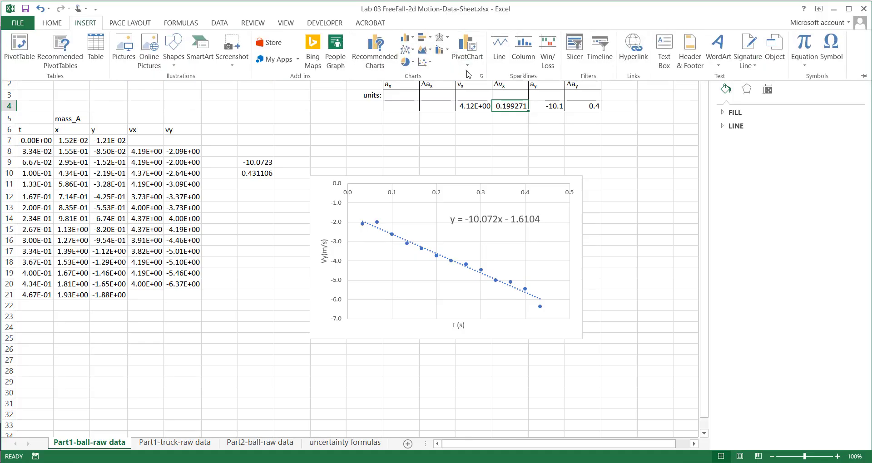
click(52, 23)
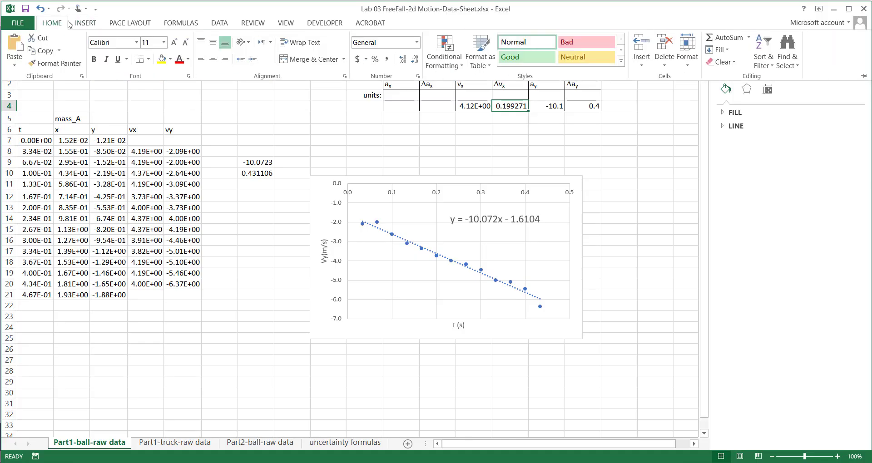
key(ctrl+shift+1)
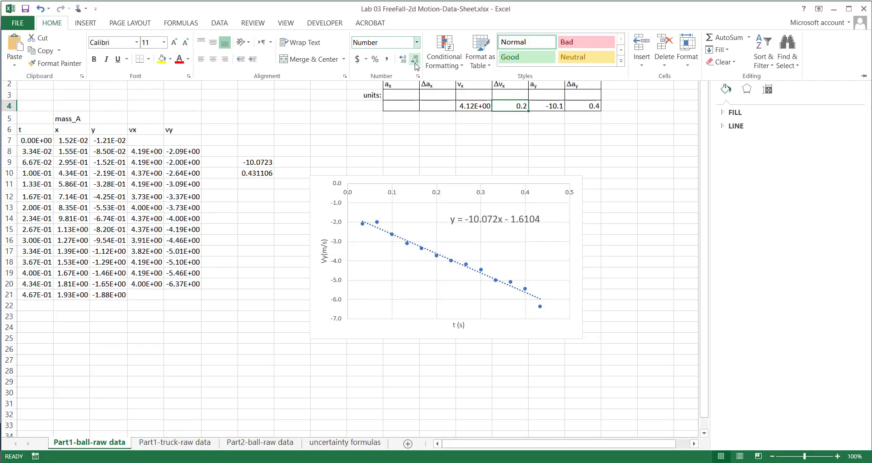
Step: Format the vx value in M4, together with Δvx in N4, as a Number with one decimal place
click(474, 109)
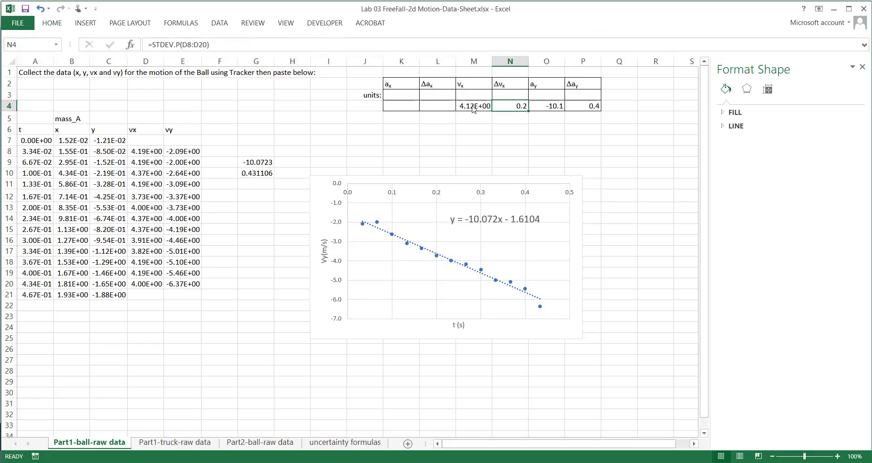
ctrl+click(473, 107)
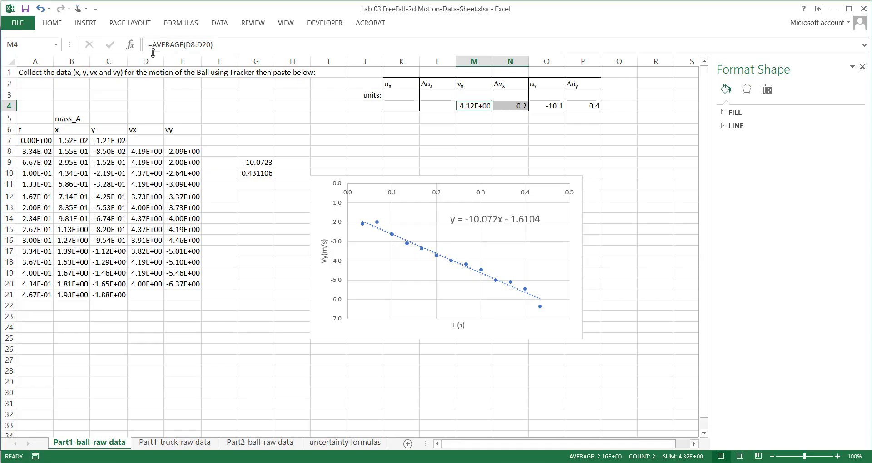
click(57, 24)
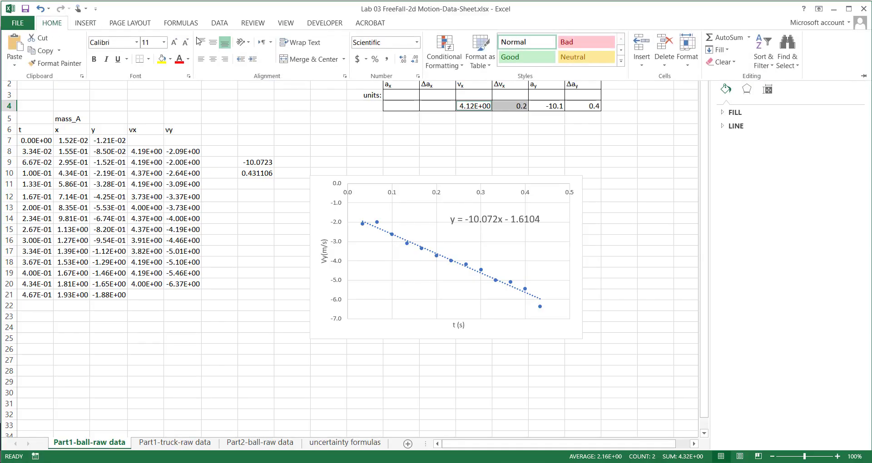
click(417, 42)
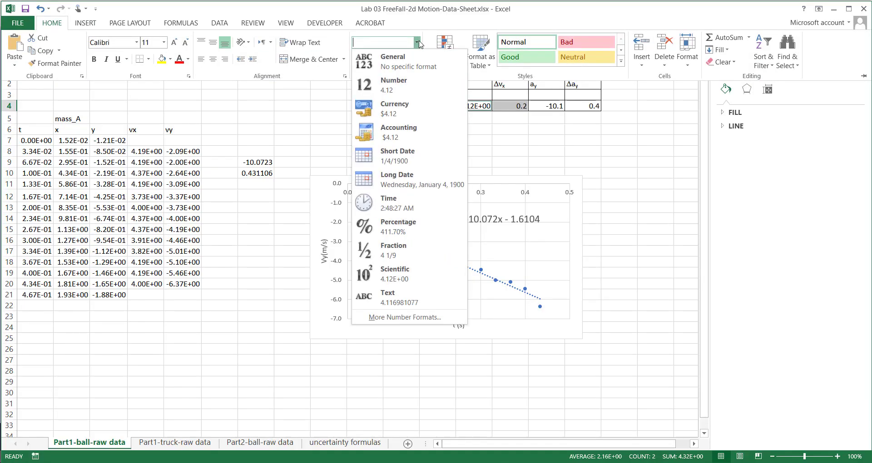
click(399, 92)
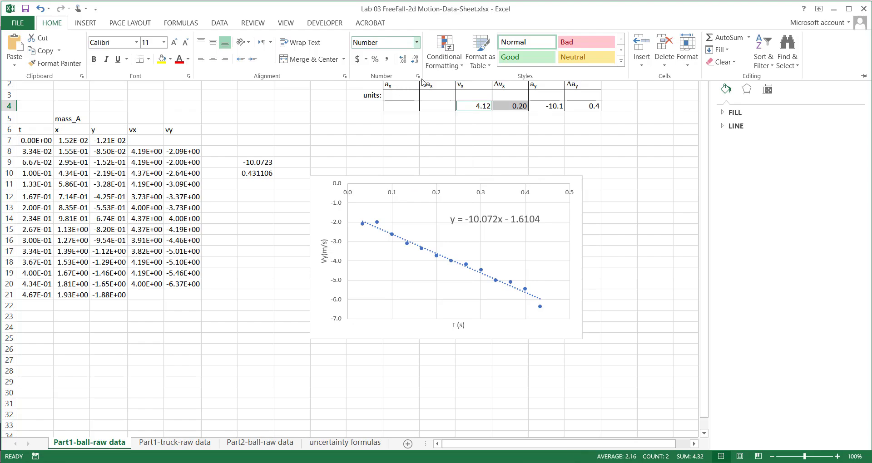
click(414, 61)
click(435, 129)
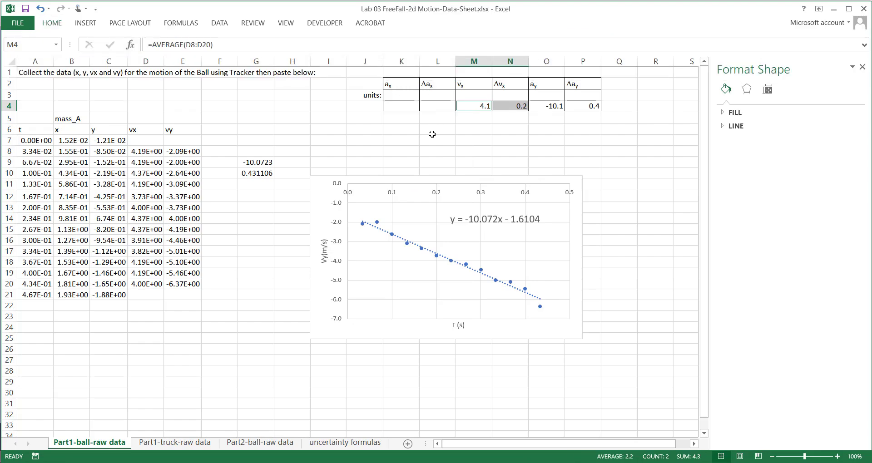
ctrl+click(432, 134)
ctrl+click(347, 159)
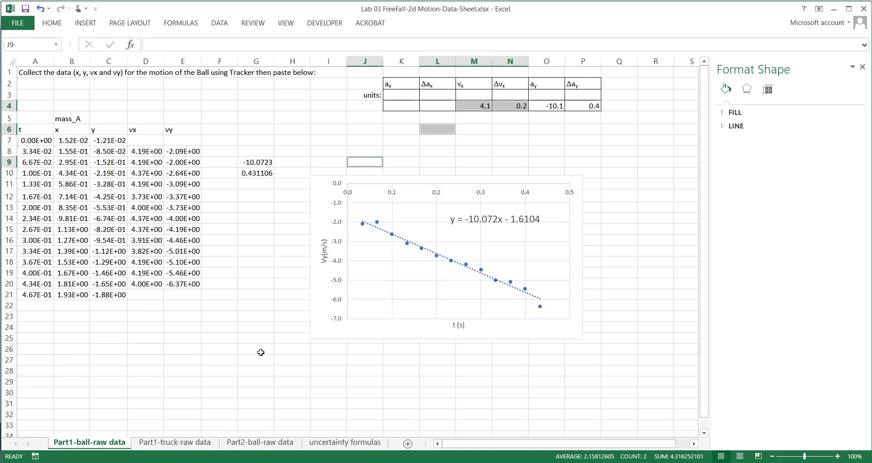
Step: Switch to Tracker and, at start frame 24, create a new Point Mass track for the truck
mouse_move(493, 462)
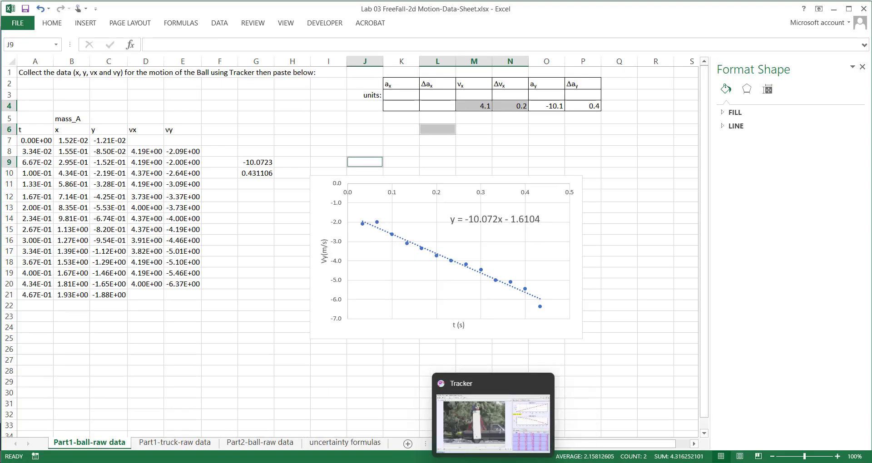
click(494, 423)
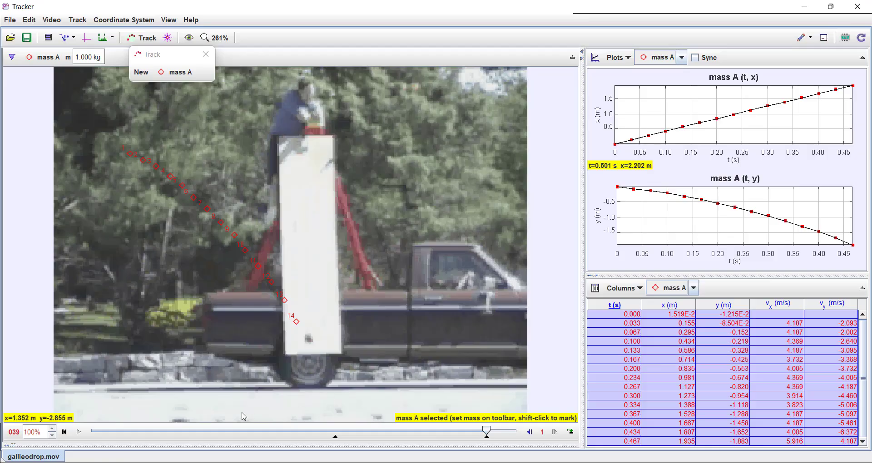
click(141, 72)
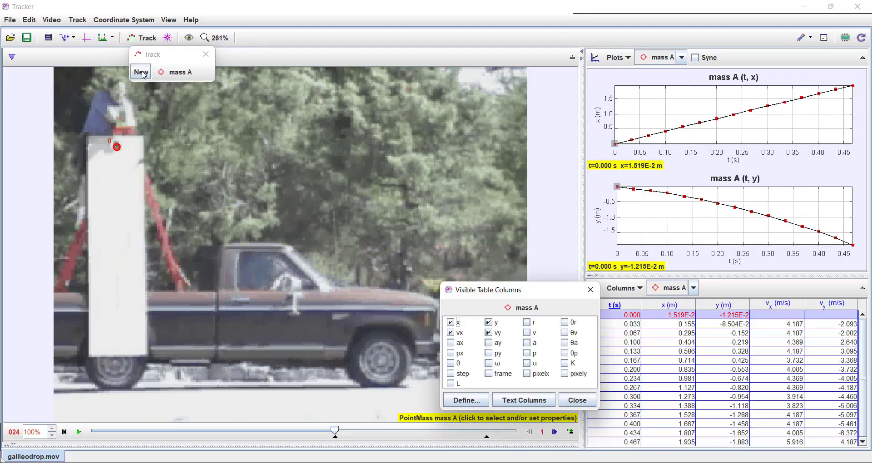
click(141, 72)
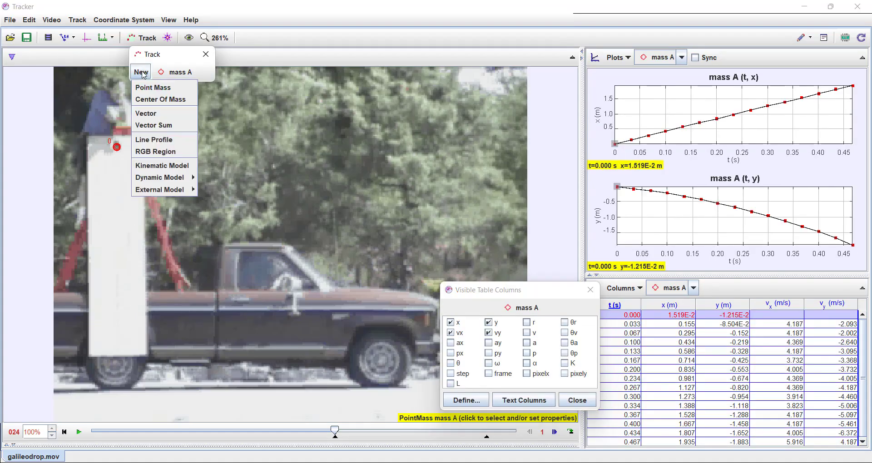
click(164, 91)
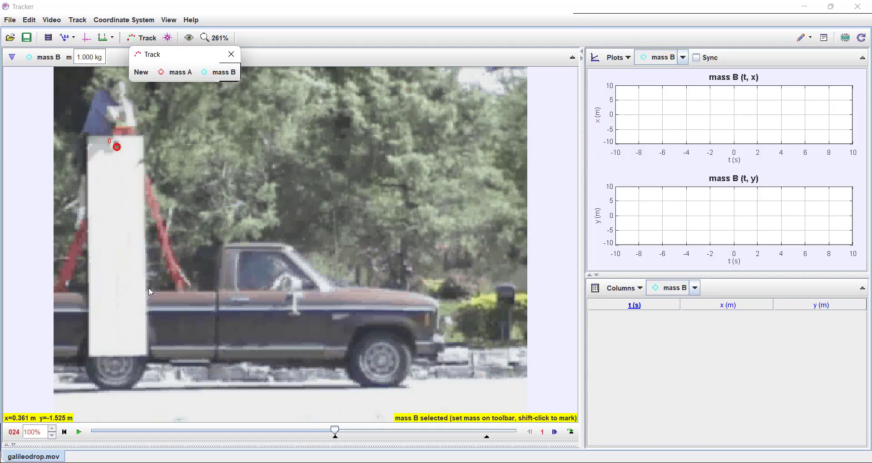
Step: Mark the truck's position with mass B where the white board's front edge meets the truck bed, in every frame from 24 through 38
key(shift)
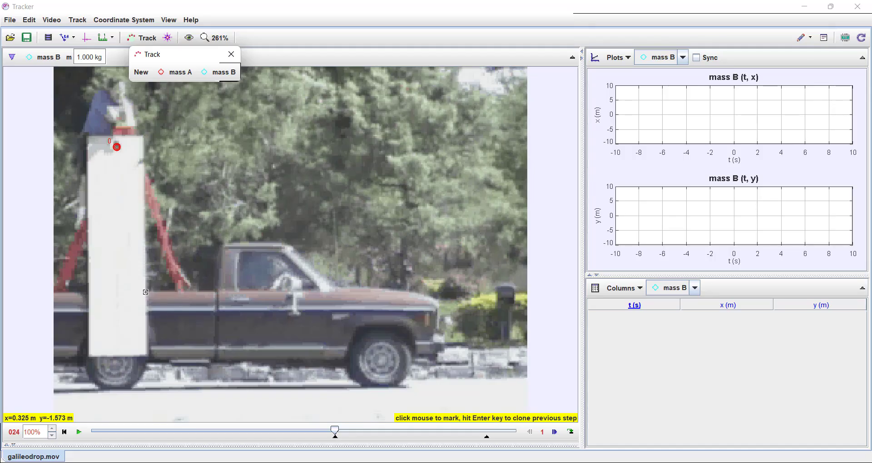
shift+click(145, 292)
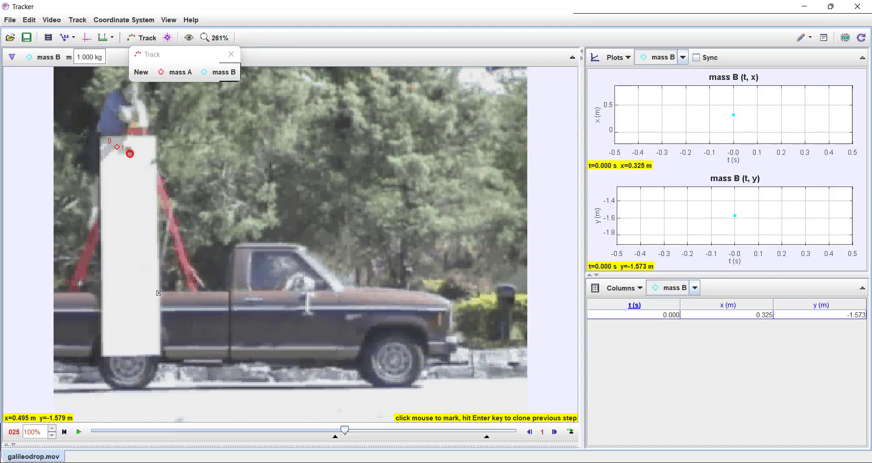
shift+click(159, 292)
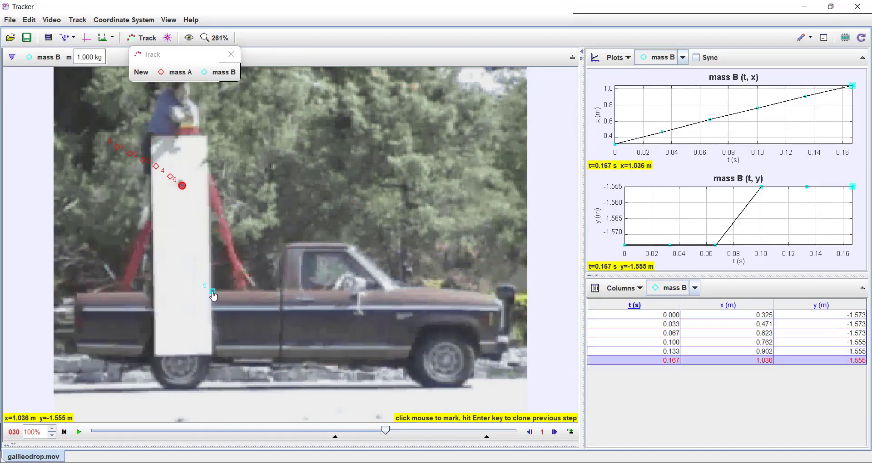
shift+click(326, 291)
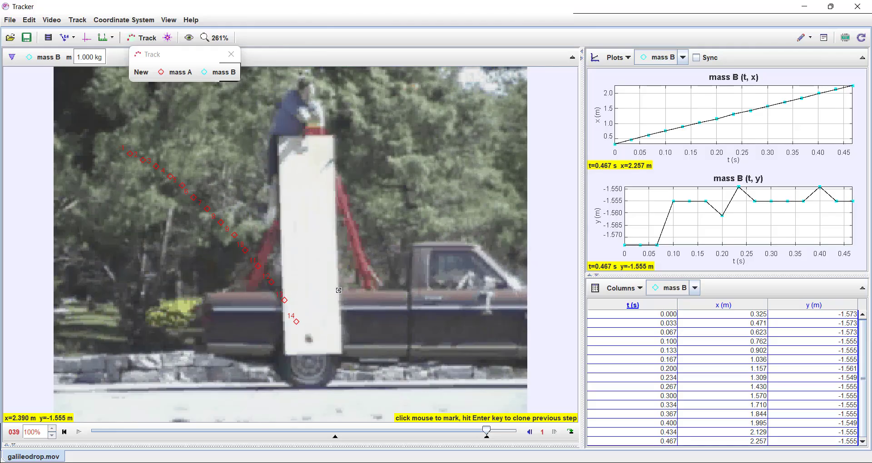
Step: Mark the truck's mass B position in frame 39 and set its data table to show only x and vx beside t
shift+click(339, 290)
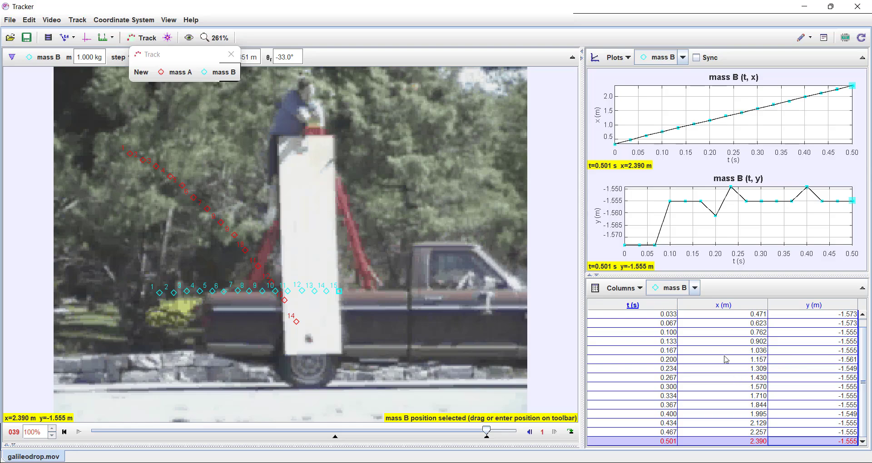
click(635, 289)
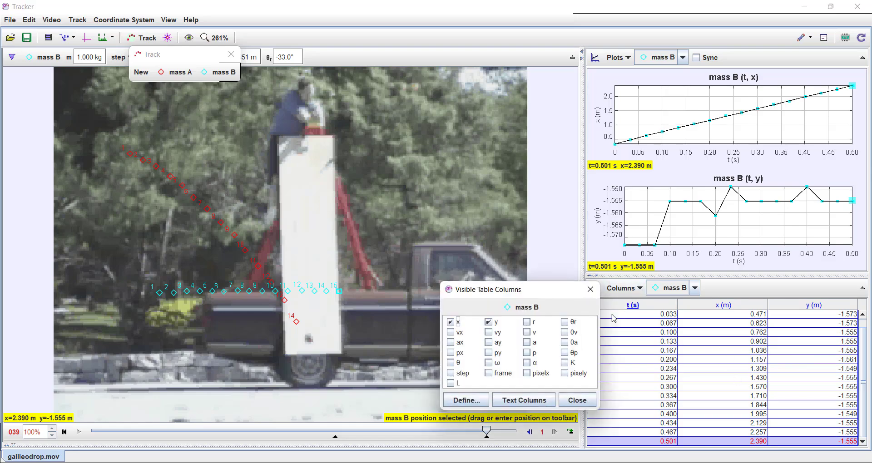
click(488, 323)
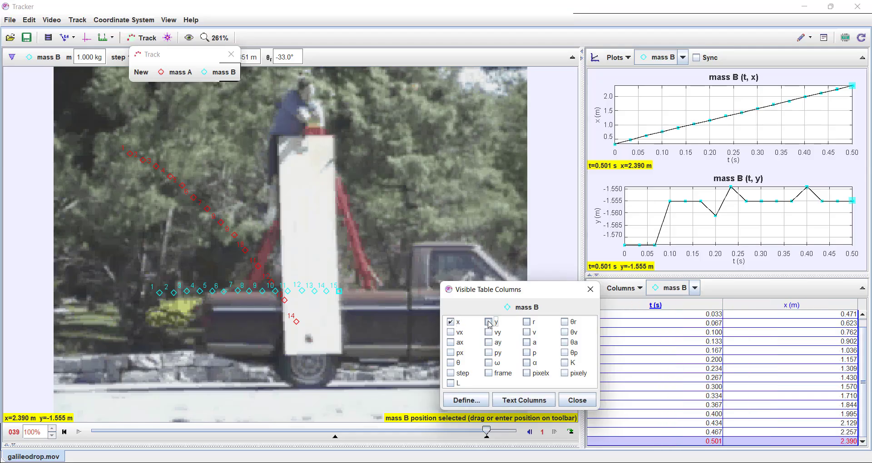
click(450, 333)
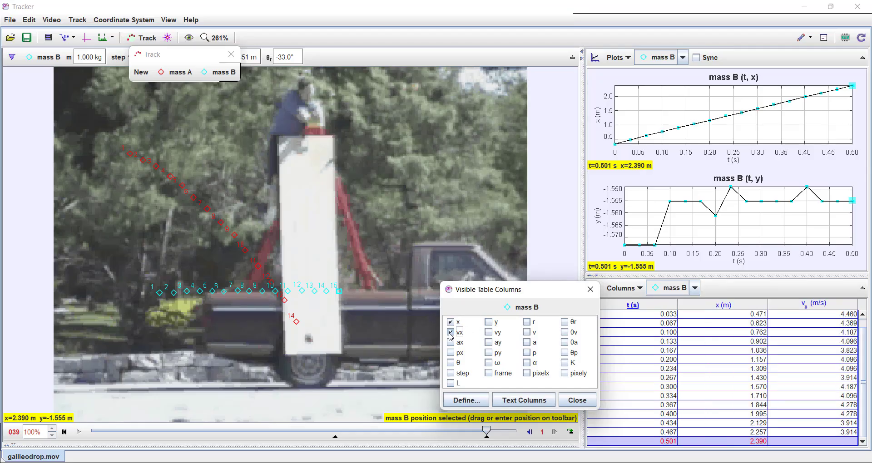
click(576, 401)
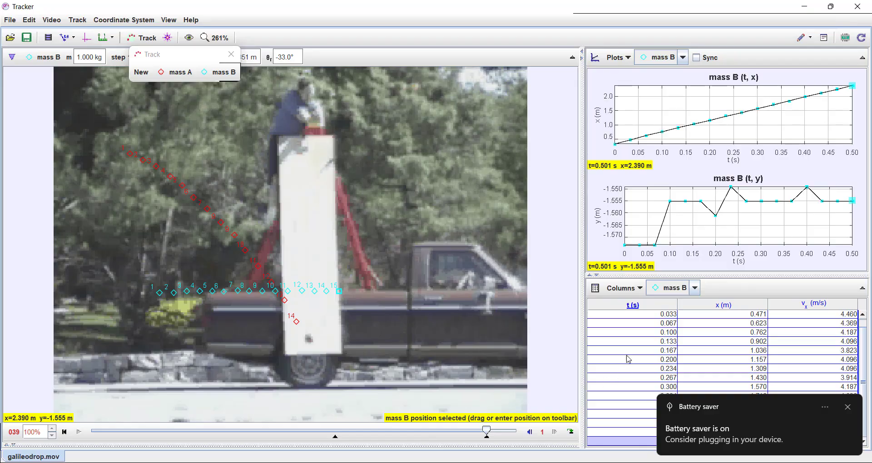
Step: Copy all of mass B's t, x and vx table data at full precision
click(768, 323)
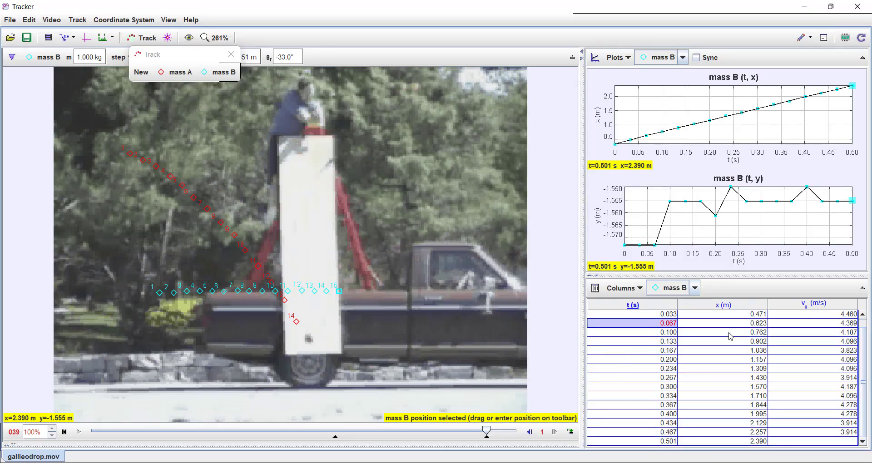
key(ctrl+a)
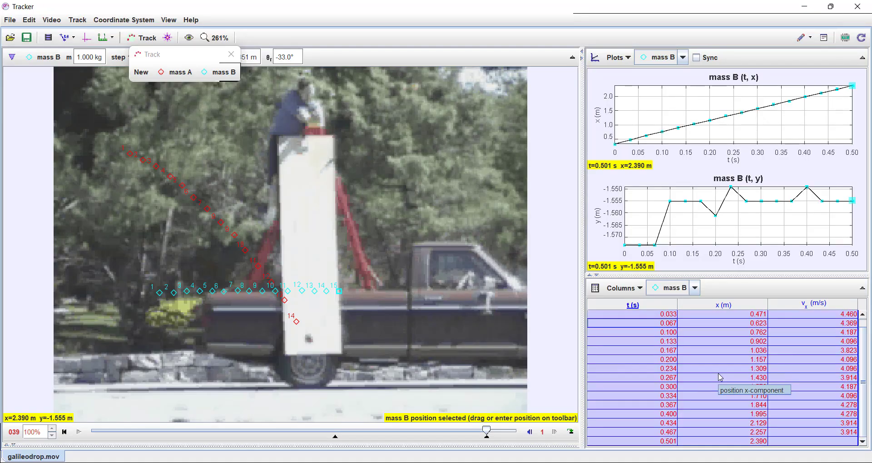
right_click(625, 360)
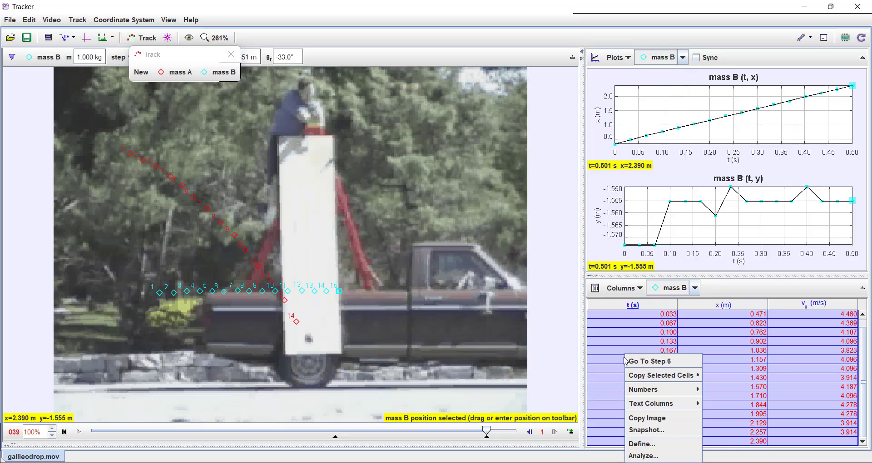
mouse_move(652, 378)
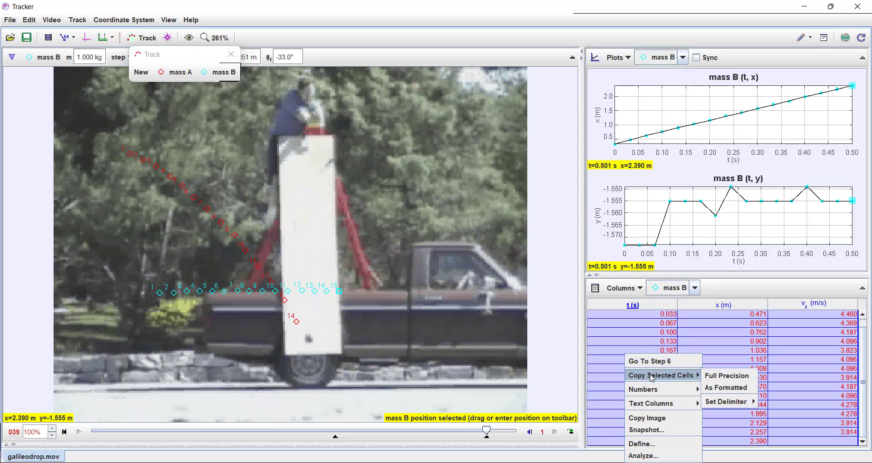
click(724, 378)
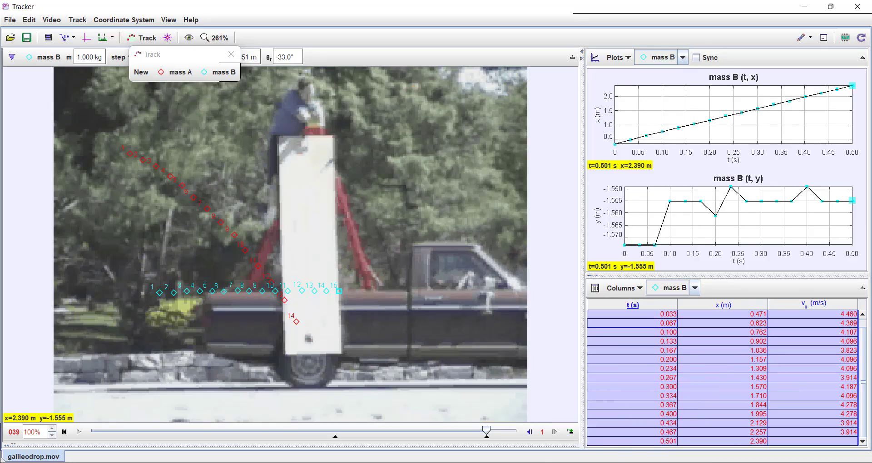
Step: Switch to Excel and paste the truck data at A6 of the Part1-truck-raw data sheet
click(543, 462)
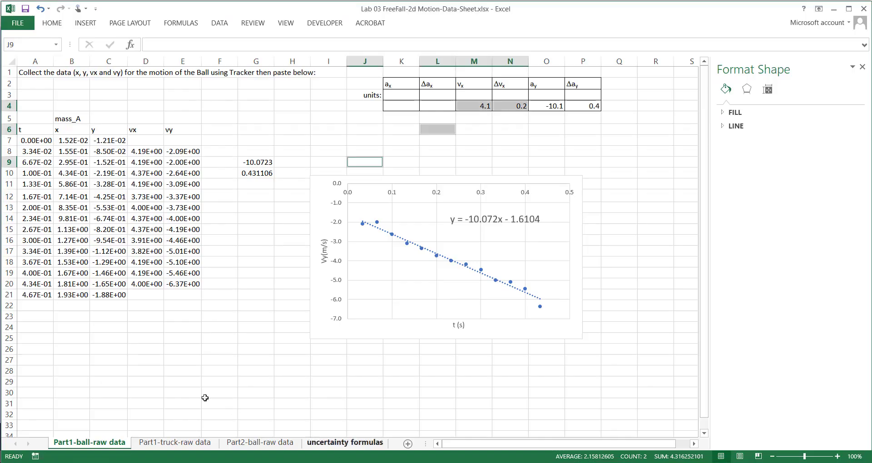
click(165, 447)
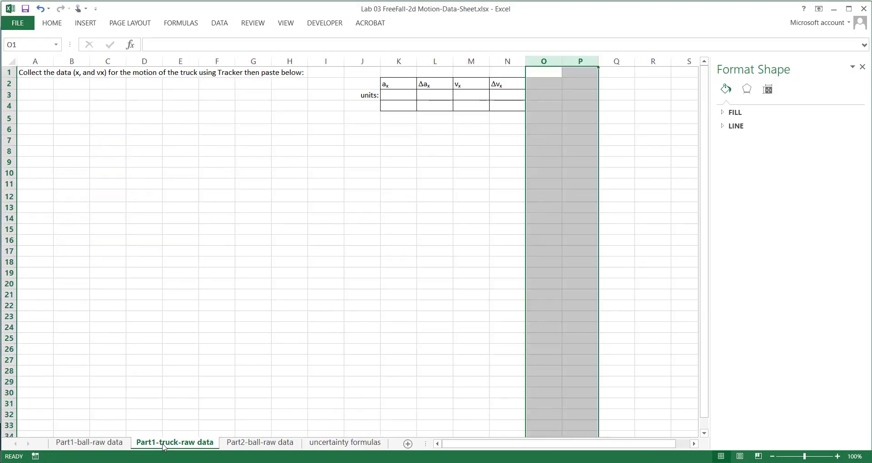
click(40, 129)
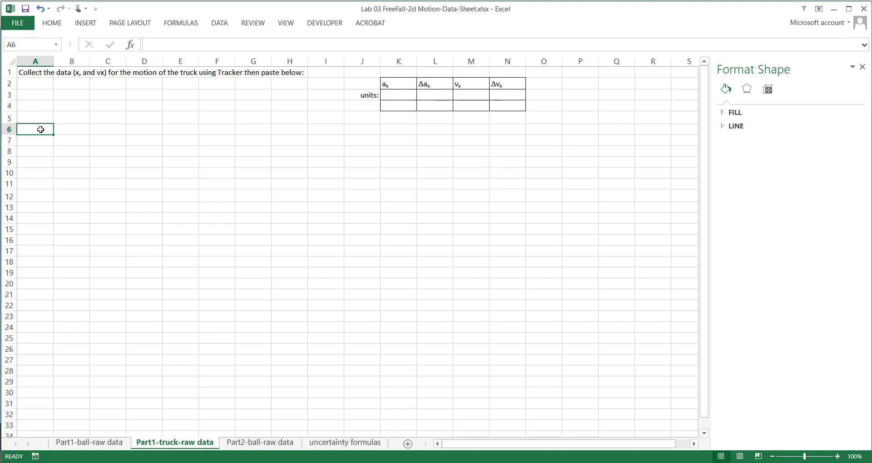
key(ctrl+v)
key(ctrl)
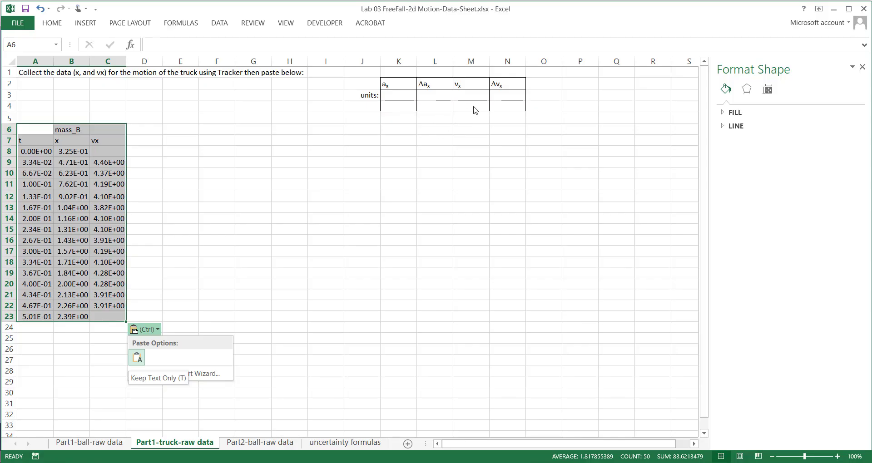
key(Escape)
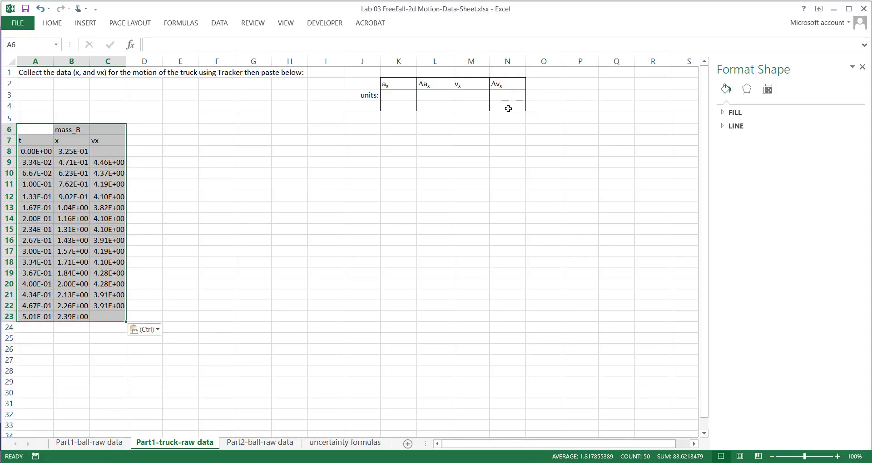
click(508, 108)
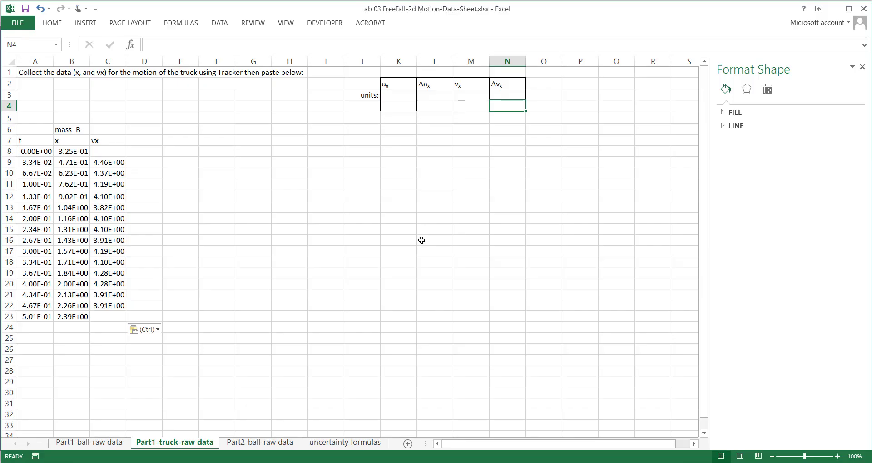
Step: View the Part2-ball-raw data sheet, and switch to Tracker to examine calibration stick A's length with the floating Track window closed
click(257, 443)
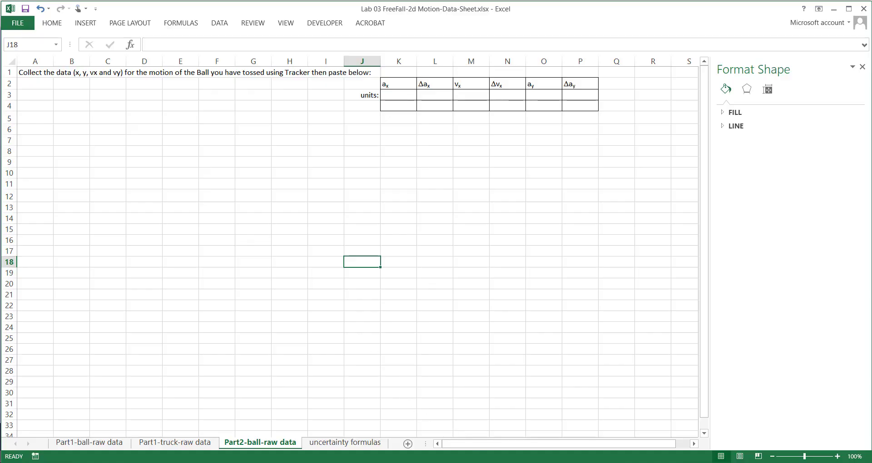
click(493, 417)
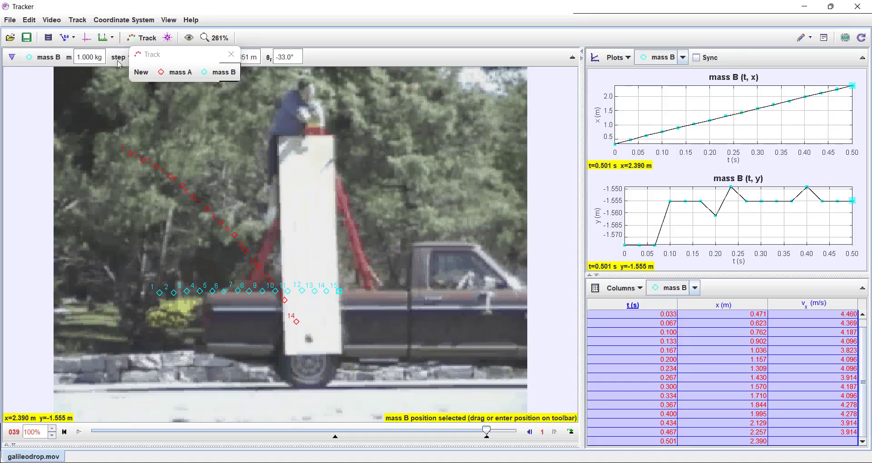
click(74, 39)
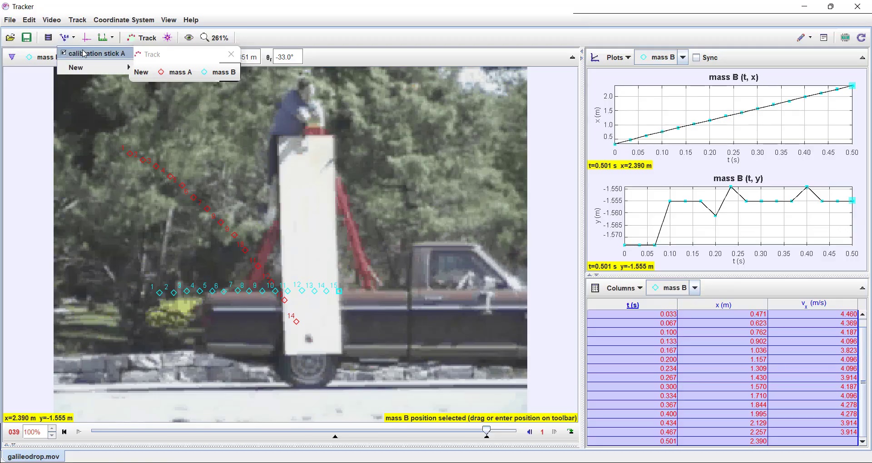
click(288, 25)
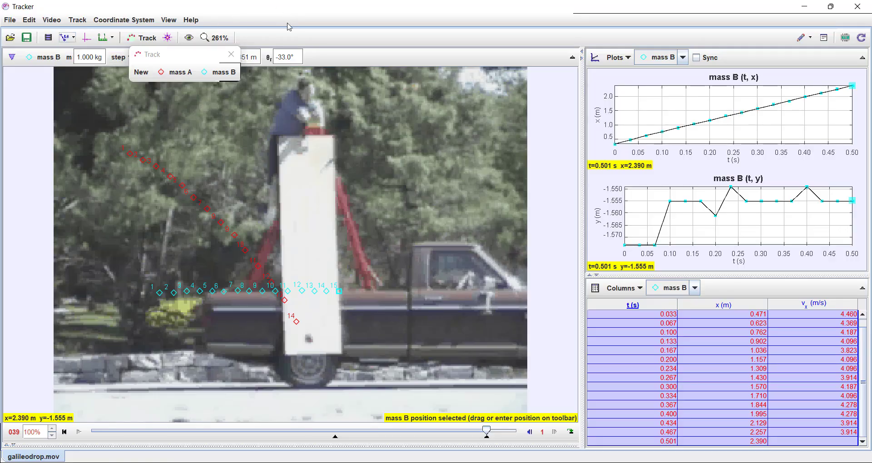
click(12, 57)
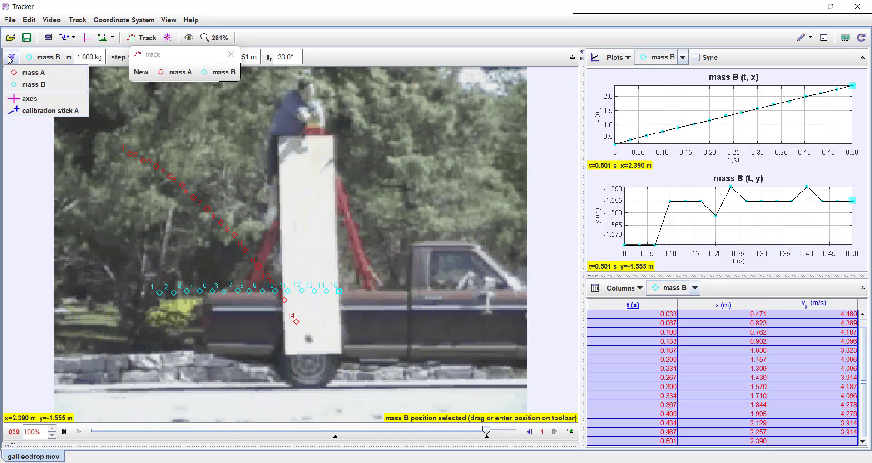
click(30, 110)
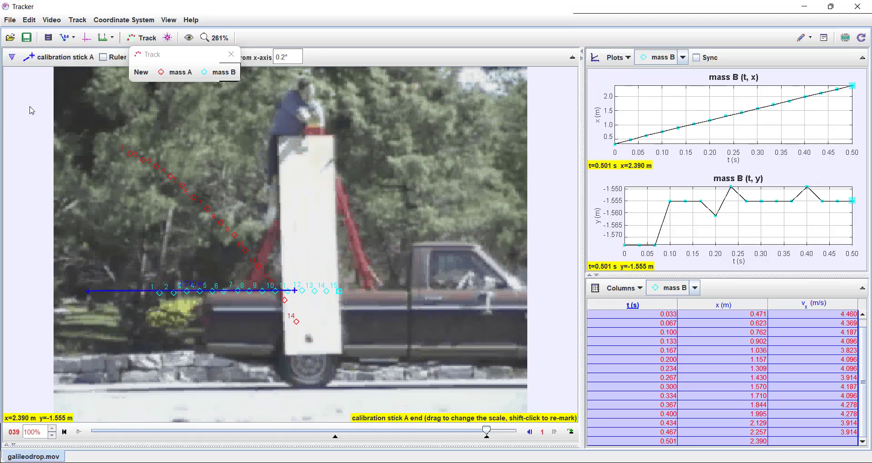
click(231, 54)
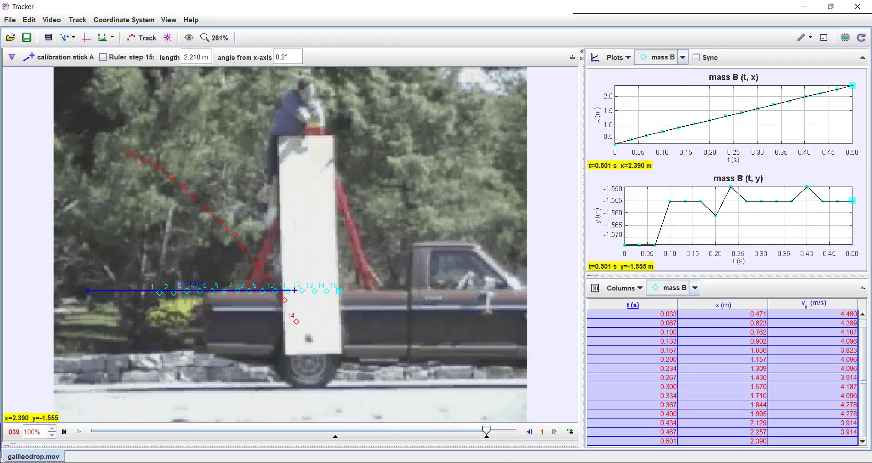
Step: Switch back to Excel and review the table to fill in on the Part2-ball-raw data sheet for the tossed ball
click(544, 462)
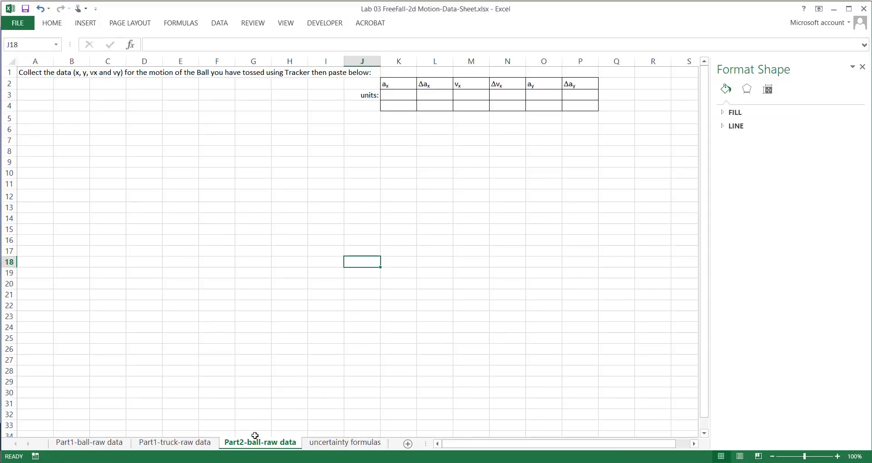
click(104, 448)
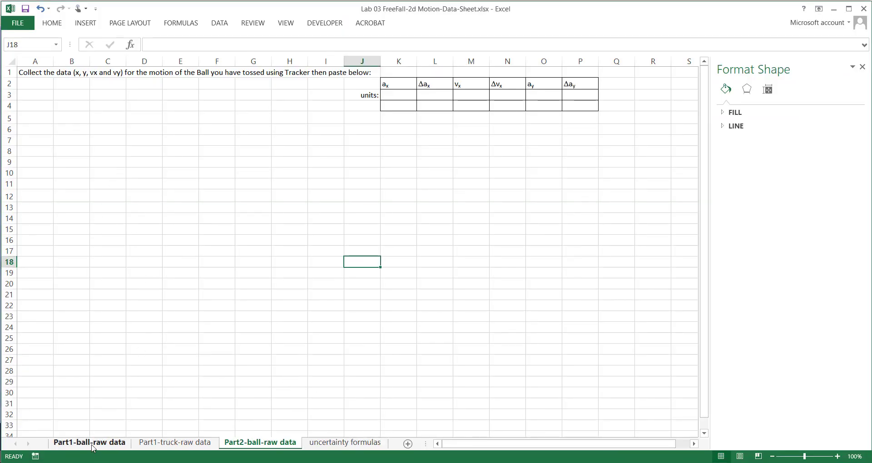
click(256, 445)
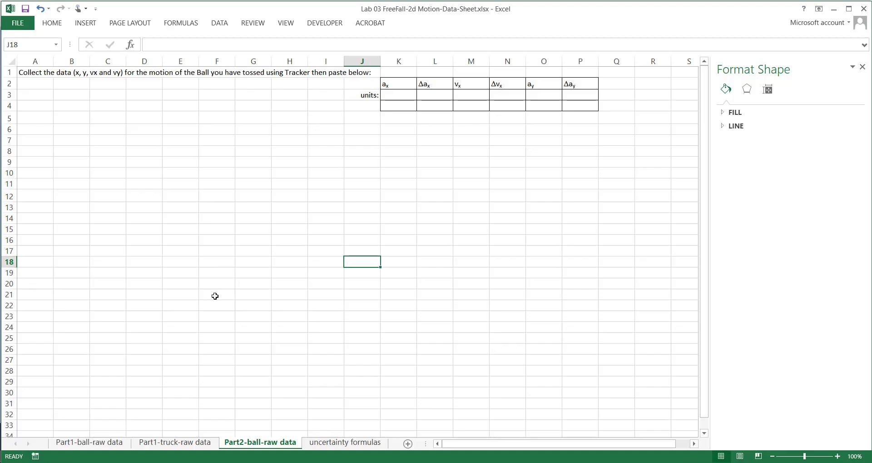